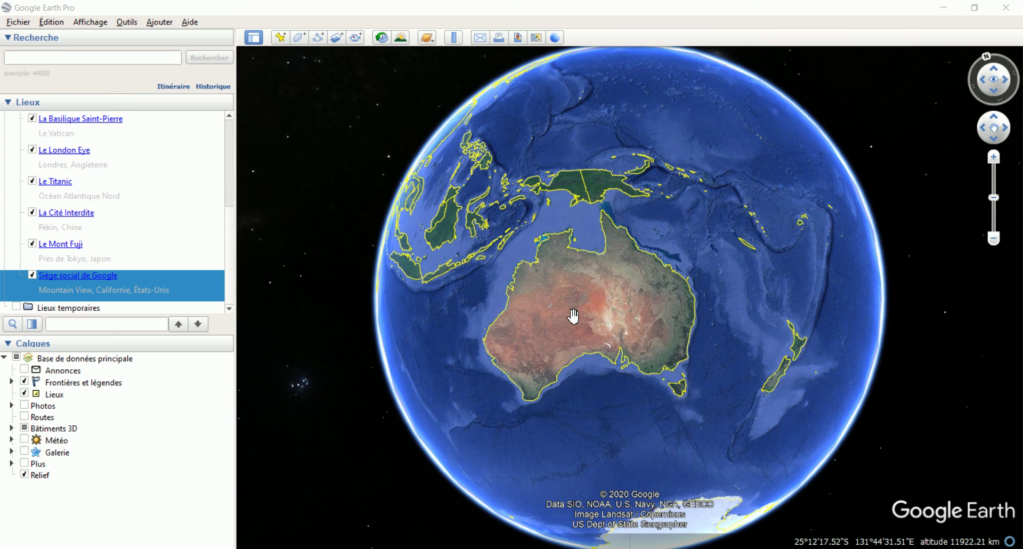
- Zoom from the whole globe into central Australia and frame the folded red ridges near 23°S 133°E
{"action": "scroll", "coordinate": [571, 311], "scroll_direction": "up", "scroll_amount": 5}
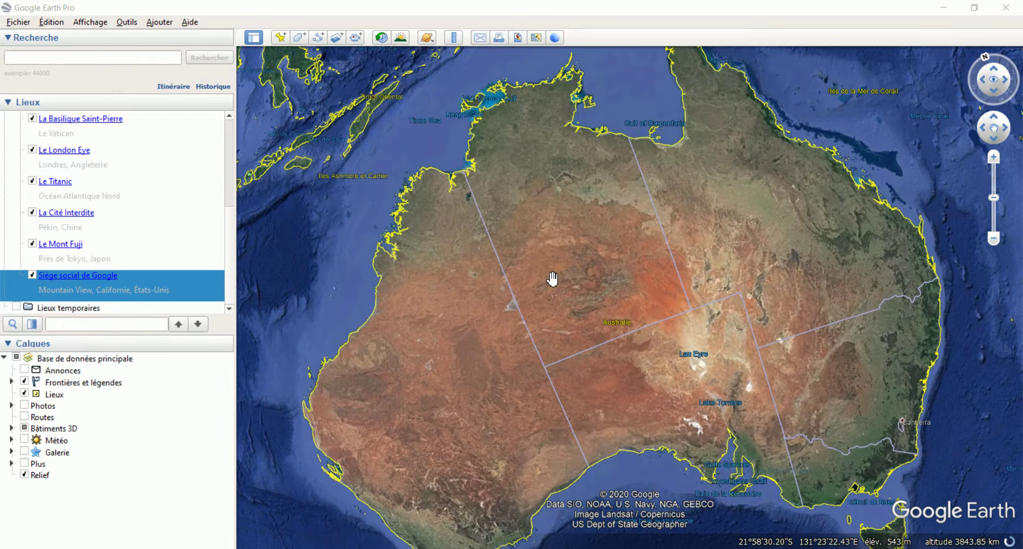
{"action": "scroll", "coordinate": [596, 301], "scroll_direction": "up", "scroll_amount": 4}
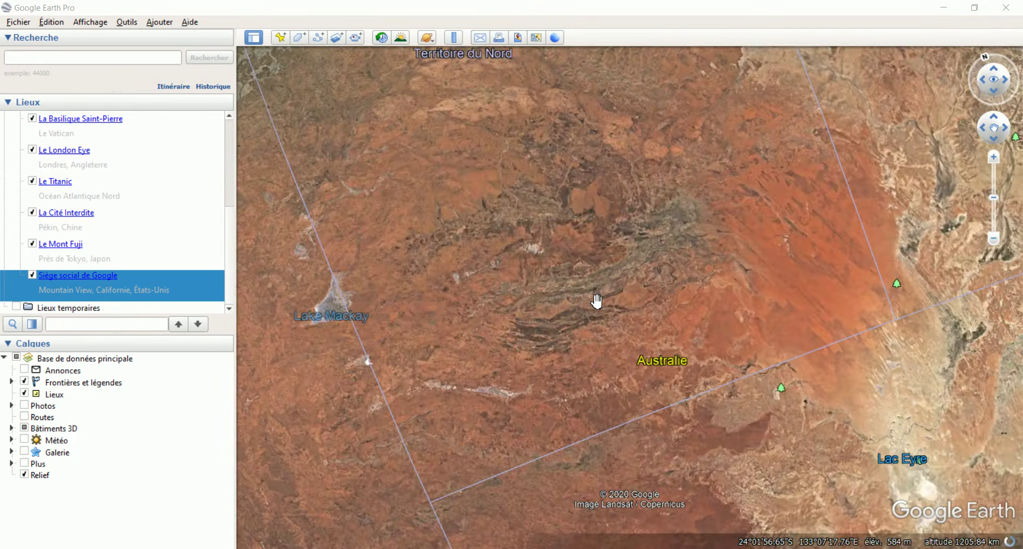
{"action": "scroll", "coordinate": [596, 301], "scroll_direction": "up", "scroll_amount": 5}
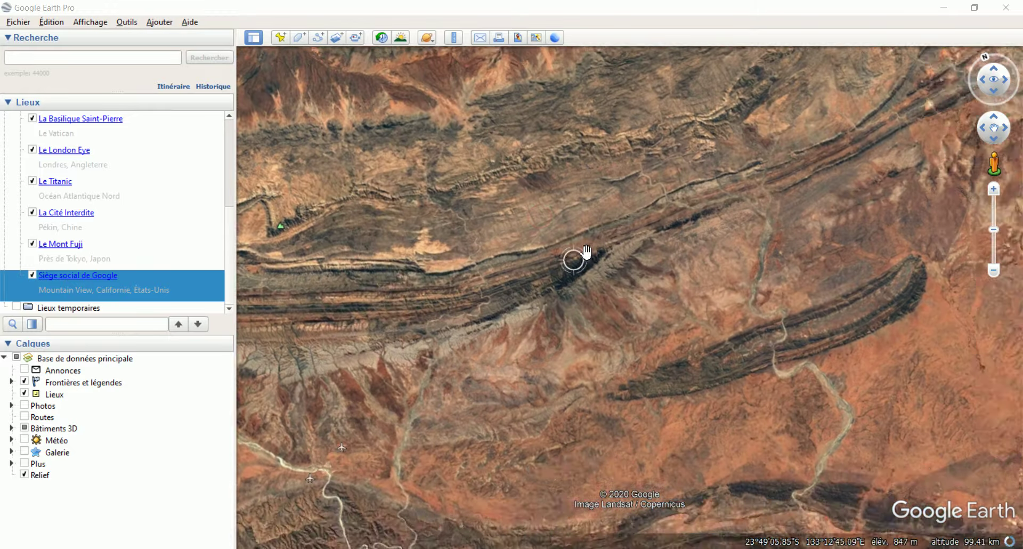
{"action": "left_click_drag", "start_coordinate": [582, 256], "coordinate": [646, 295]}
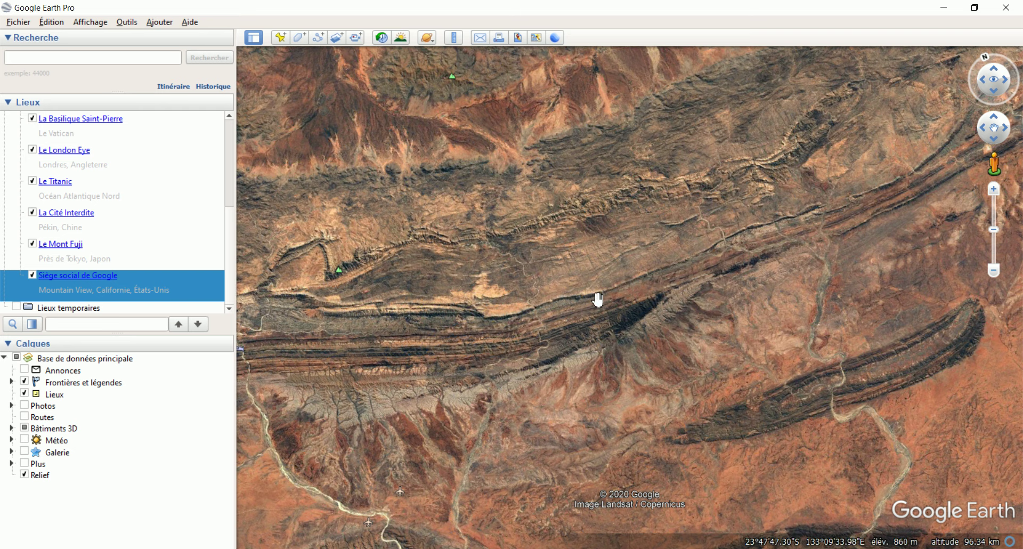
{"action": "left_click_drag", "start_coordinate": [596, 297], "coordinate": [594, 283]}
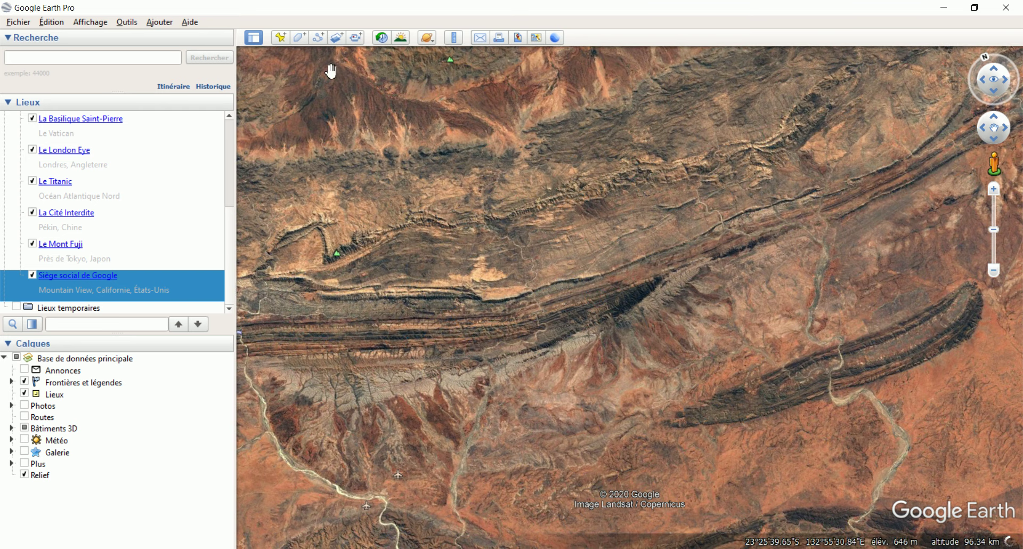
- Start a path named 'google earth topo' and draw dense zigzags across the ridges
{"action": "left_click", "coordinate": [319, 38]}
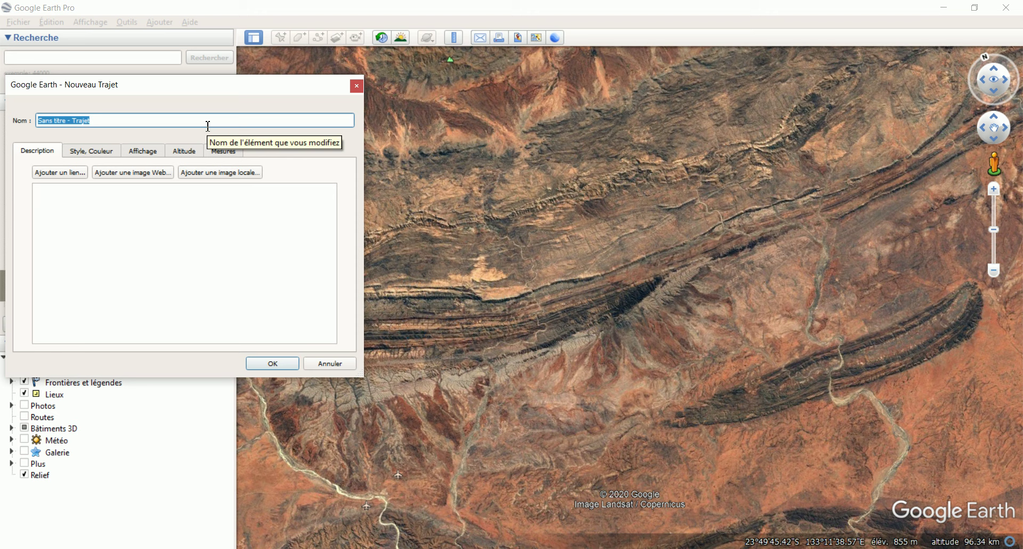
{"action": "type", "text": "google earth topo"}
{"action": "mouse_move", "coordinate": [698, 112]}
{"action": "left_mouse_down"}
{"action": "mouse_move", "coordinate": [706, 365]}
{"action": "mouse_move", "coordinate": [693, 136]}
{"action": "mouse_move", "coordinate": [674, 224]}
{"action": "mouse_move", "coordinate": [663, 409]}
{"action": "mouse_move", "coordinate": [688, 158]}
{"action": "mouse_move", "coordinate": [626, 336]}
{"action": "mouse_move", "coordinate": [615, 250]}
{"action": "mouse_move", "coordinate": [609, 404]}
{"action": "mouse_move", "coordinate": [581, 221]}
{"action": "mouse_move", "coordinate": [525, 160]}
{"action": "mouse_move", "coordinate": [520, 394]}
{"action": "mouse_move", "coordinate": [465, 170]}
{"action": "mouse_move", "coordinate": [452, 467]}
{"action": "mouse_move", "coordinate": [437, 162]}
{"action": "mouse_move", "coordinate": [414, 479]}
{"action": "mouse_move", "coordinate": [479, 452]}
{"action": "mouse_move", "coordinate": [467, 157]}
{"action": "mouse_move", "coordinate": [442, 143]}
{"action": "mouse_move", "coordinate": [482, 160]}
{"action": "mouse_move", "coordinate": [510, 435]}
{"action": "mouse_move", "coordinate": [490, 229]}
{"action": "mouse_move", "coordinate": [452, 420]}
{"action": "mouse_move", "coordinate": [438, 285]}
{"action": "mouse_move", "coordinate": [462, 421]}
{"action": "mouse_move", "coordinate": [515, 426]}
{"action": "mouse_move", "coordinate": [533, 255]}
{"action": "mouse_move", "coordinate": [556, 168]}
{"action": "mouse_move", "coordinate": [543, 448]}
{"action": "mouse_move", "coordinate": [570, 160]}
{"action": "mouse_move", "coordinate": [591, 224]}
{"action": "mouse_move", "coordinate": [570, 485]}
{"action": "mouse_move", "coordinate": [602, 176]}
{"action": "mouse_move", "coordinate": [648, 139]}
{"action": "mouse_move", "coordinate": [674, 220]}
{"action": "mouse_move", "coordinate": [605, 437]}
{"action": "mouse_move", "coordinate": [655, 431]}
{"action": "mouse_move", "coordinate": [632, 151]}
{"action": "mouse_move", "coordinate": [599, 229]}
{"action": "mouse_move", "coordinate": [565, 160]}
{"action": "mouse_move", "coordinate": [514, 234]}
{"action": "mouse_move", "coordinate": [547, 291]}
{"action": "mouse_move", "coordinate": [676, 243]}
{"action": "mouse_move", "coordinate": [533, 319]}
{"action": "mouse_move", "coordinate": [405, 308]}
{"action": "mouse_move", "coordinate": [540, 221]}
{"action": "mouse_move", "coordinate": [463, 293]}
{"action": "mouse_move", "coordinate": [592, 325]}
{"action": "mouse_move", "coordinate": [522, 351]}
{"action": "mouse_move", "coordinate": [406, 362]}
{"action": "left_mouse_up"}
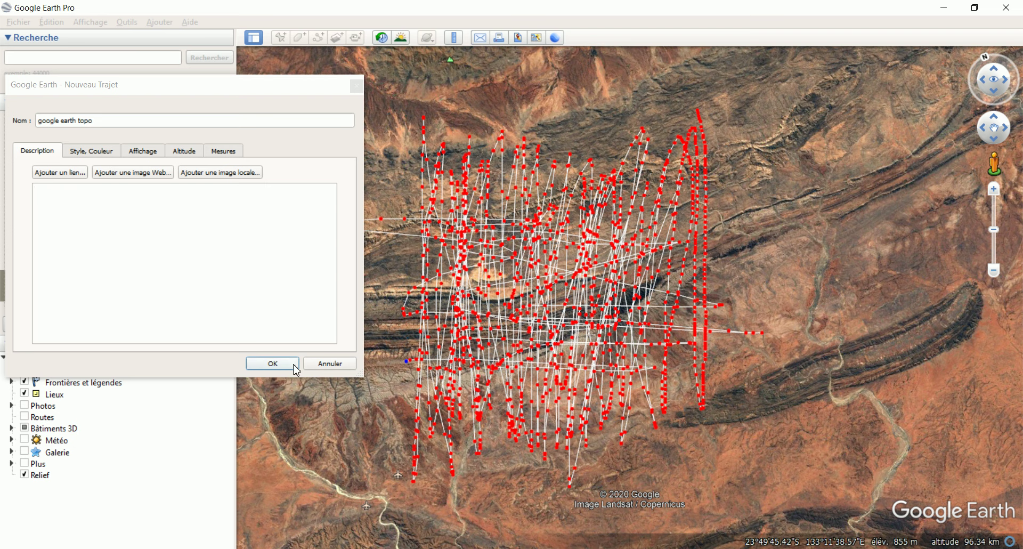
- Keep the path, save it as google earth topo.kmz in the For youtube folder, then go to GPS Visualizer
{"action": "left_click", "coordinate": [273, 363]}
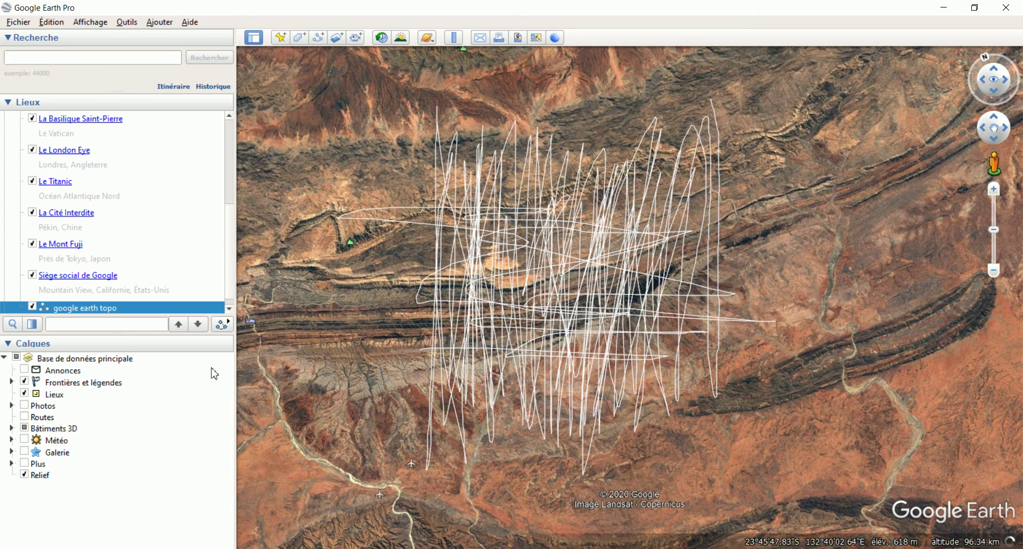
{"action": "right_click", "coordinate": [87, 309]}
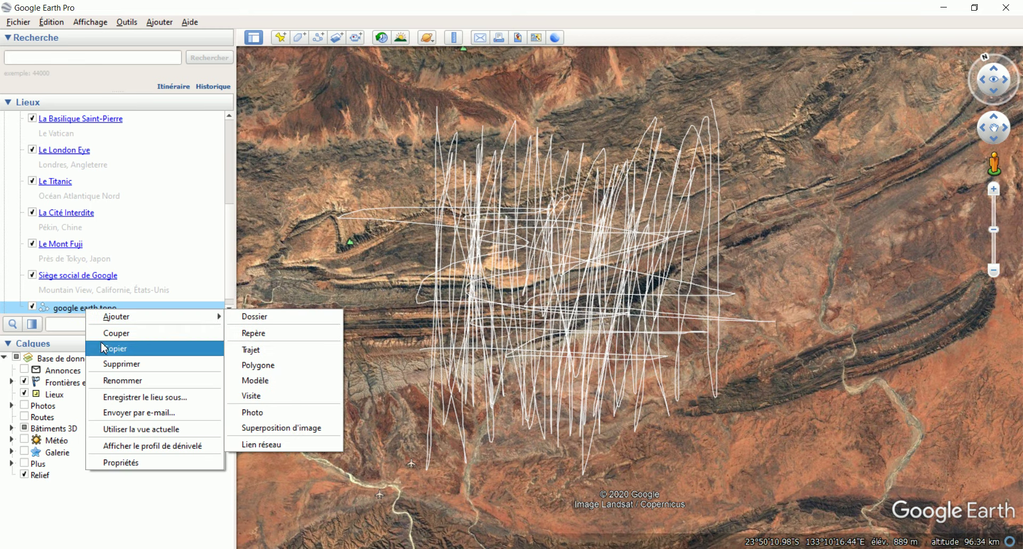
{"action": "left_click", "coordinate": [127, 397]}
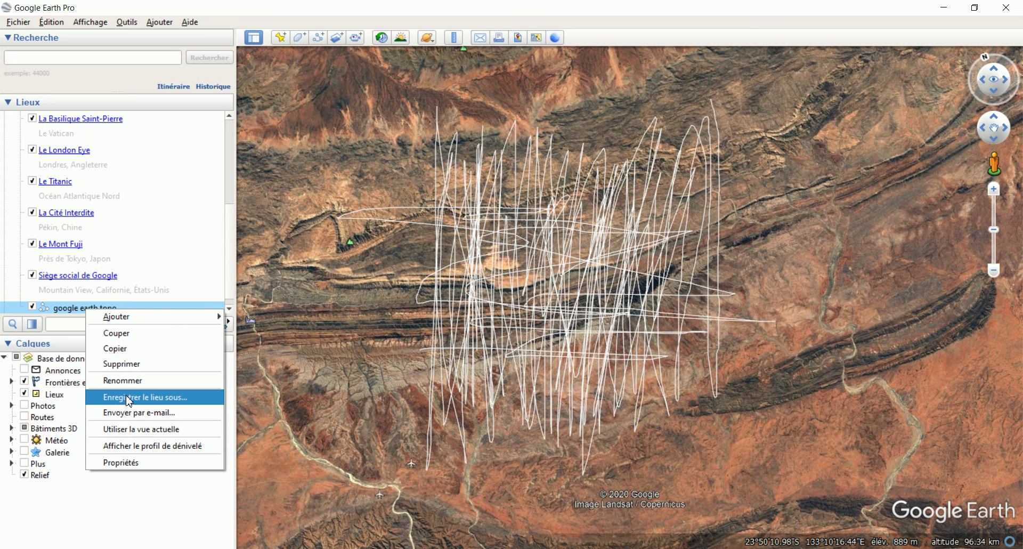
{"action": "left_click", "coordinate": [134, 397]}
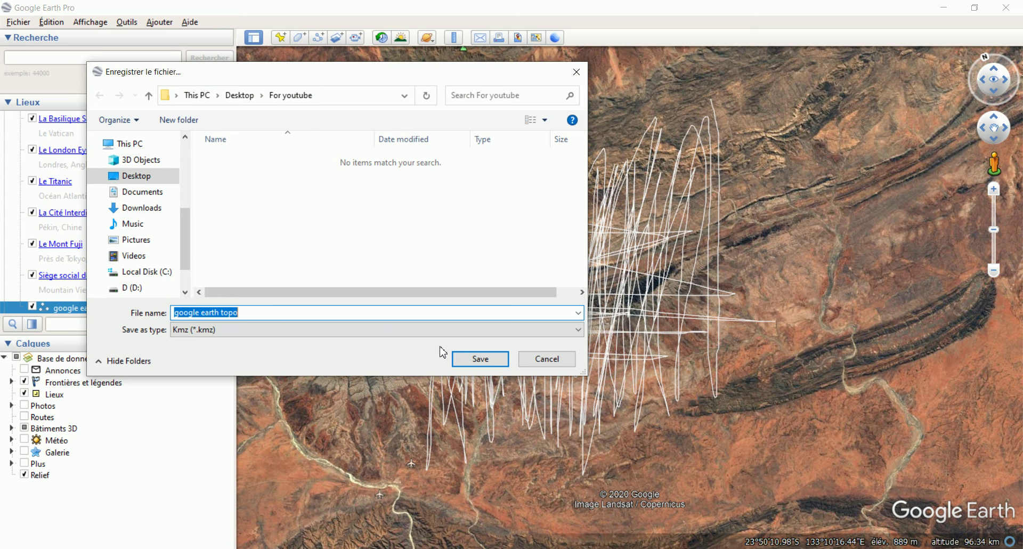
{"action": "left_click", "coordinate": [468, 360]}
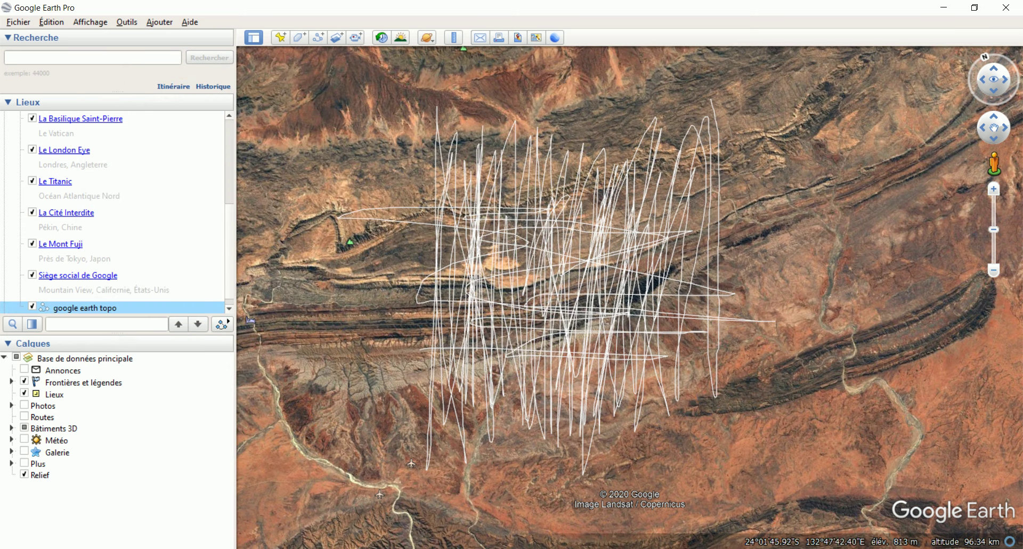
{"action": "left_click", "coordinate": [411, 495]}
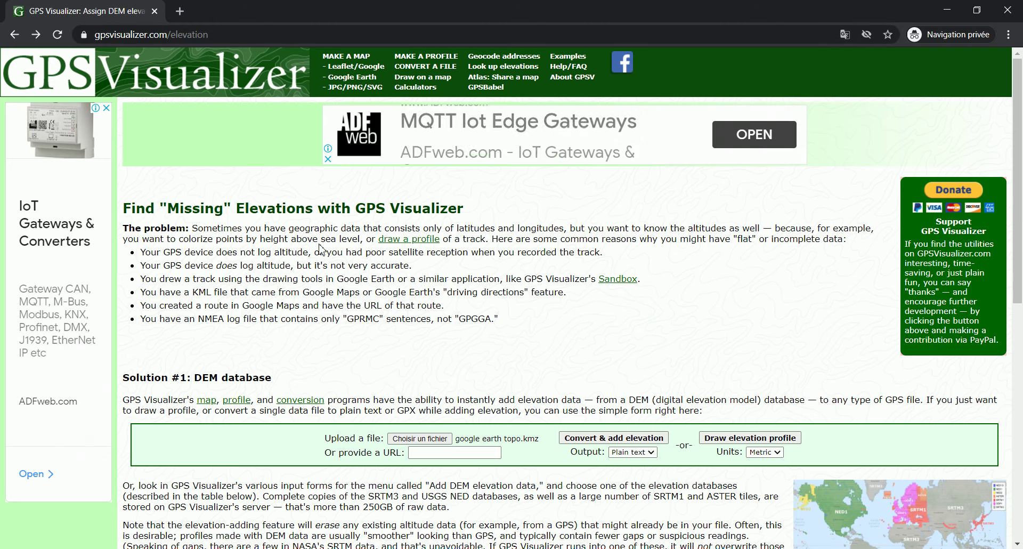
- Choose google earth topo.kmz as the file to upload in GPS Visualizer
{"action": "scroll", "coordinate": [321, 243], "scroll_direction": "down", "scroll_amount": 3}
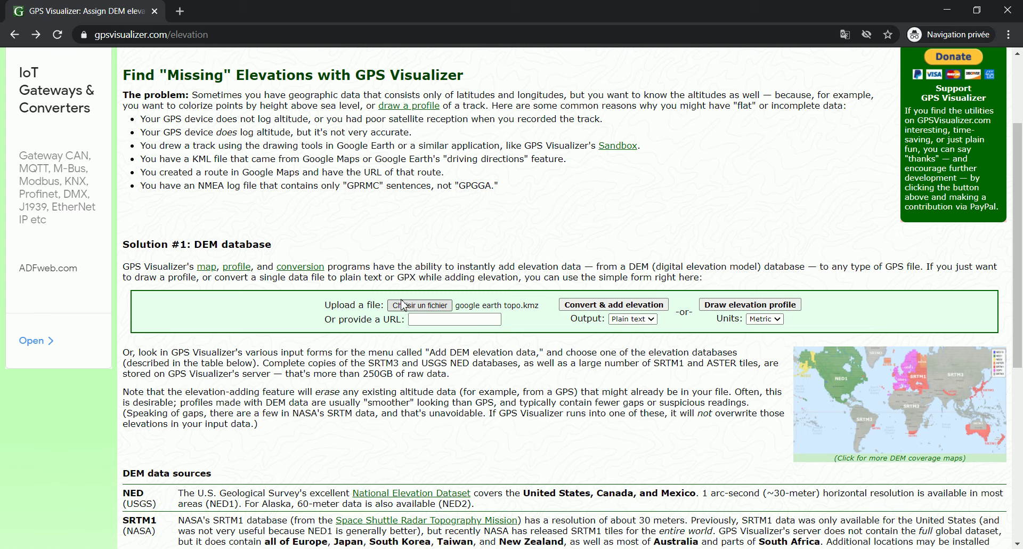
{"action": "left_click", "coordinate": [408, 306]}
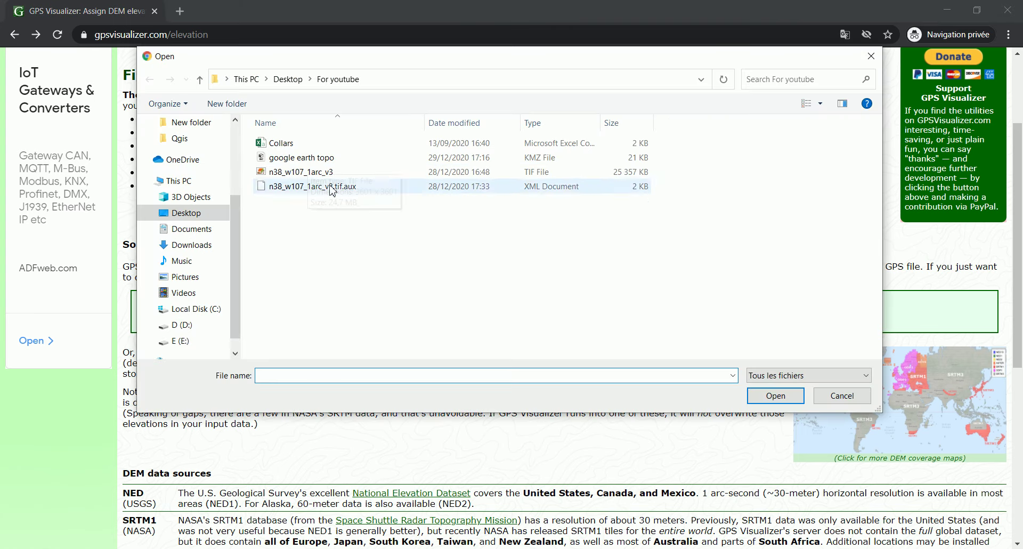
{"action": "left_click", "coordinate": [757, 397]}
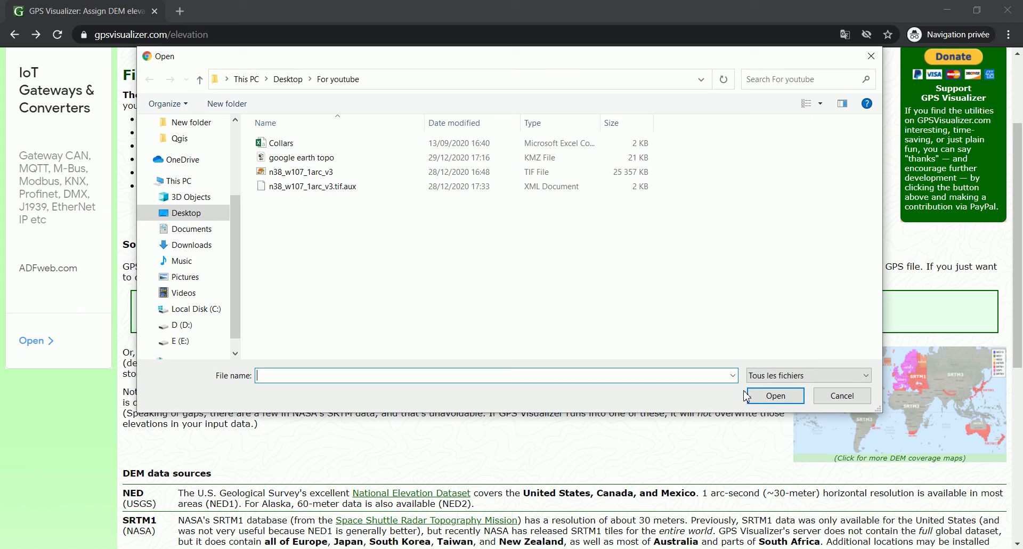
{"action": "left_click", "coordinate": [767, 395]}
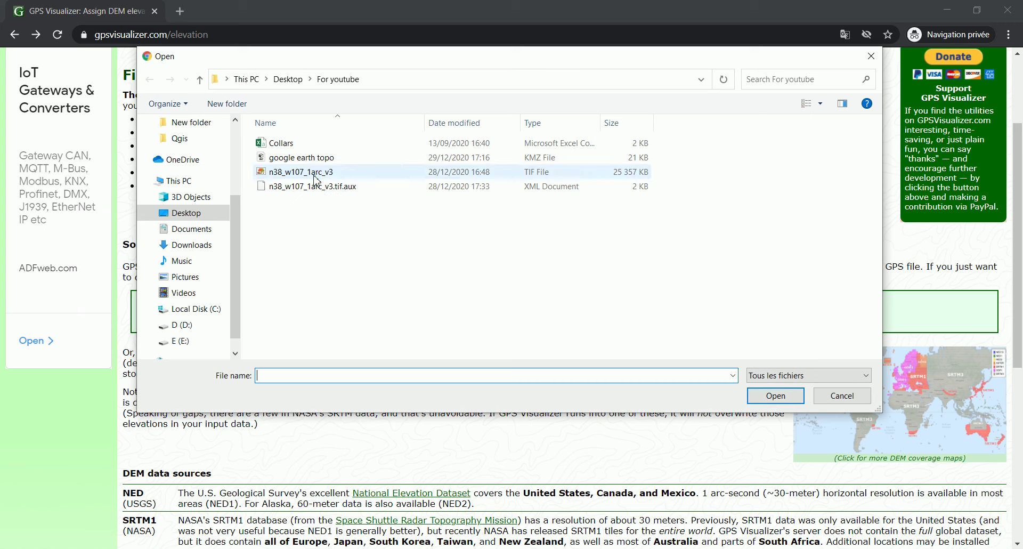
{"action": "left_click", "coordinate": [308, 158]}
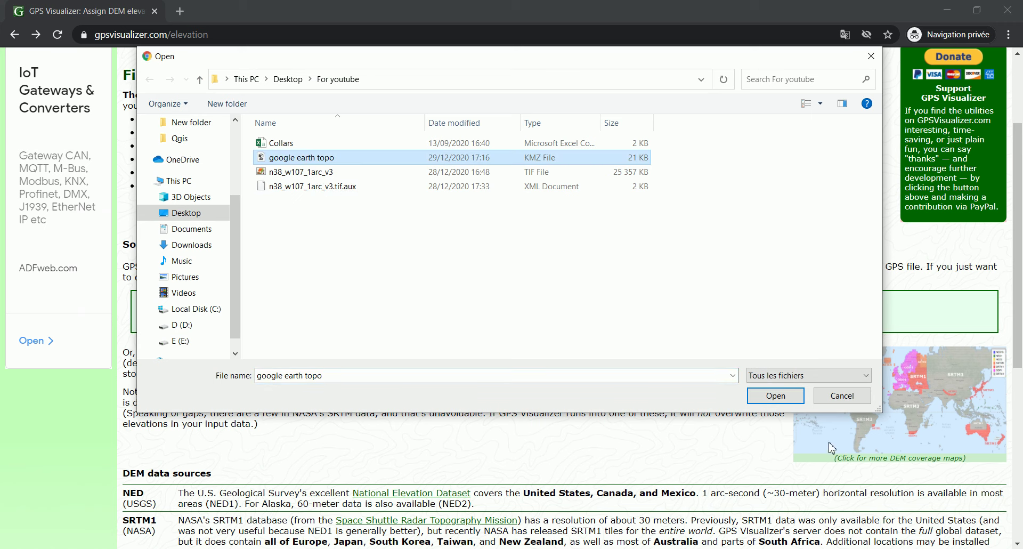
{"action": "left_click", "coordinate": [778, 397]}
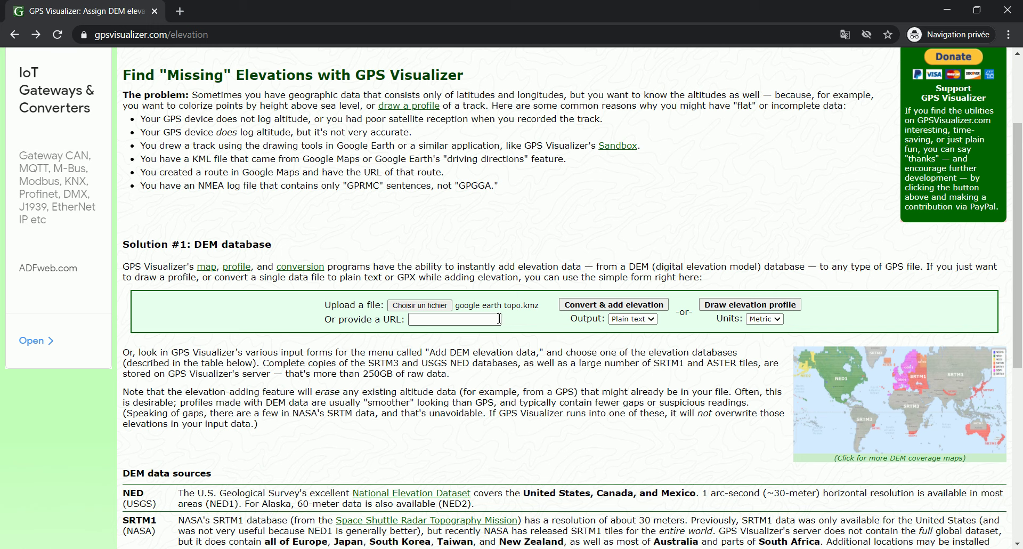
- Keep Plain text as the output format and convert with elevations added
{"action": "left_click", "coordinate": [634, 319]}
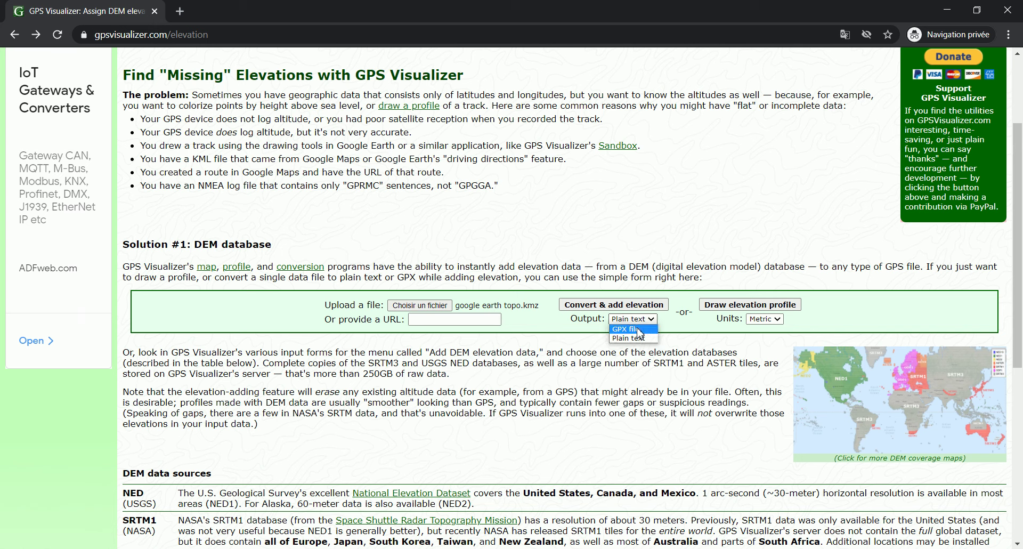
{"action": "left_click", "coordinate": [641, 339]}
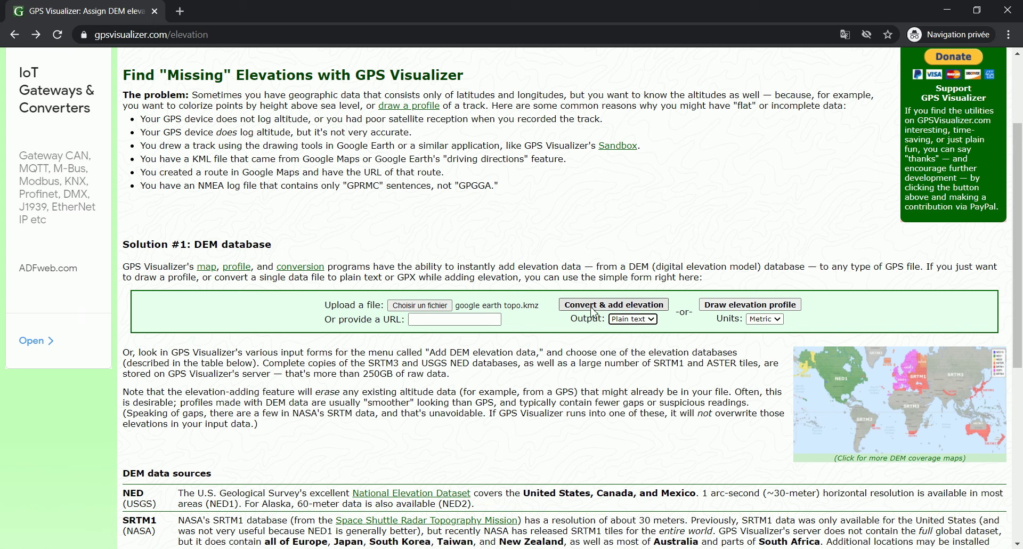
{"action": "left_click", "coordinate": [611, 308]}
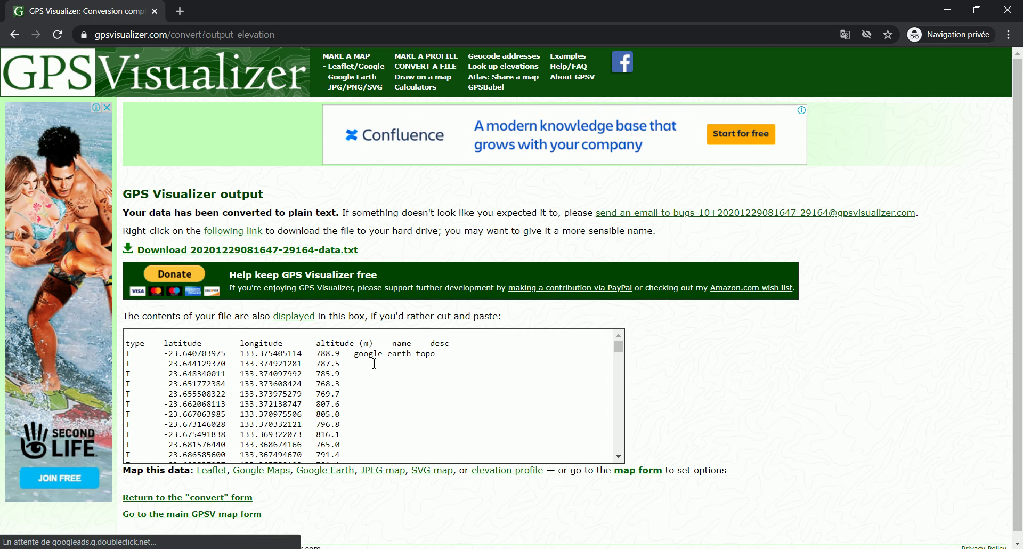
{"action": "scroll", "coordinate": [759, 399], "scroll_direction": "down", "scroll_amount": 1}
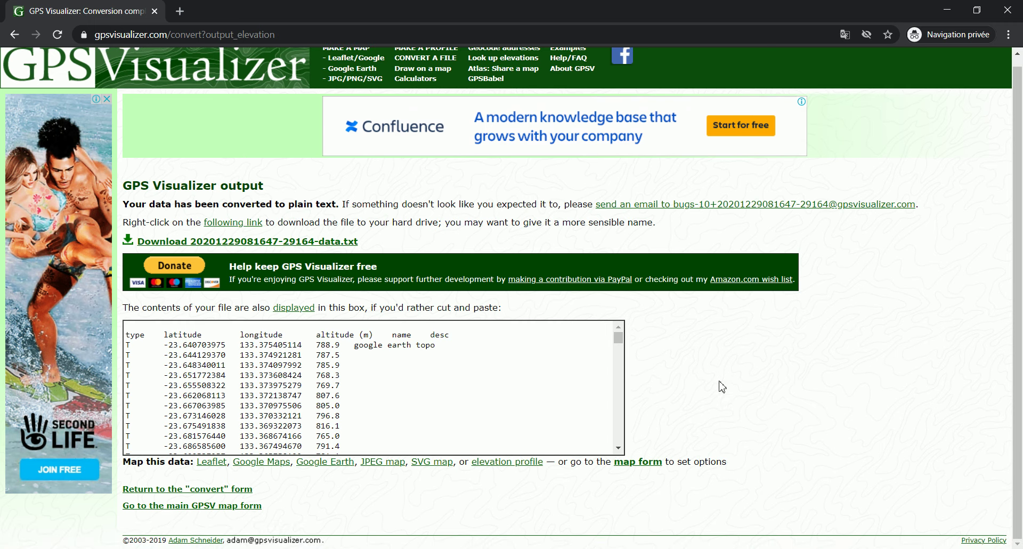
{"action": "scroll", "coordinate": [409, 352], "scroll_direction": "down", "scroll_amount": 2}
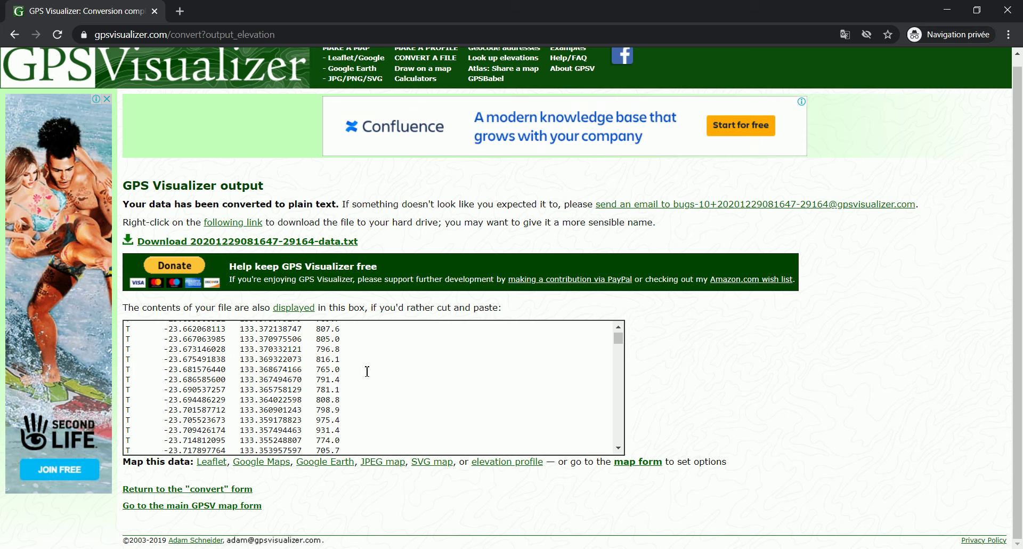
{"action": "scroll", "coordinate": [365, 375], "scroll_direction": "down", "scroll_amount": 2}
{"action": "scroll", "coordinate": [341, 403], "scroll_direction": "up", "scroll_amount": 5}
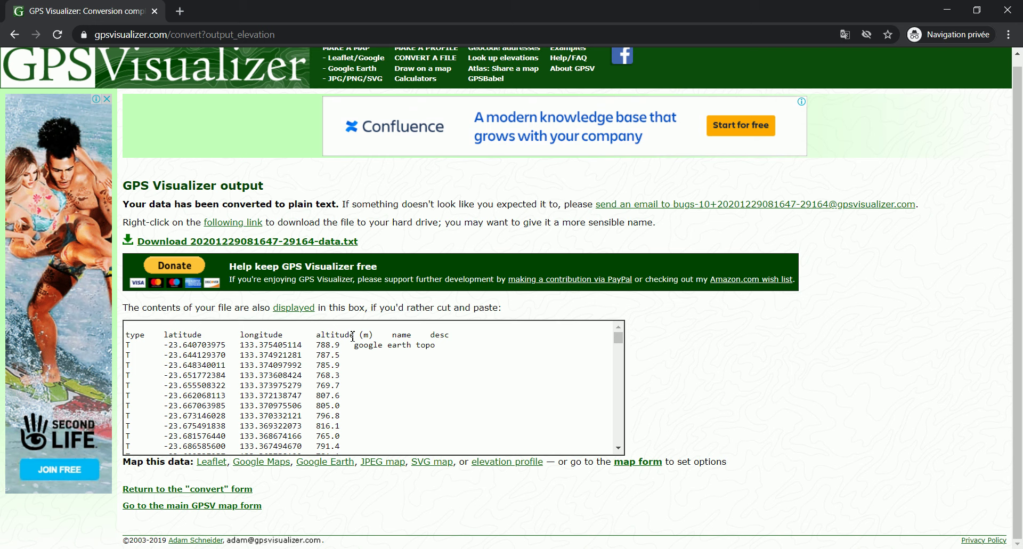
{"action": "left_click", "coordinate": [229, 244]}
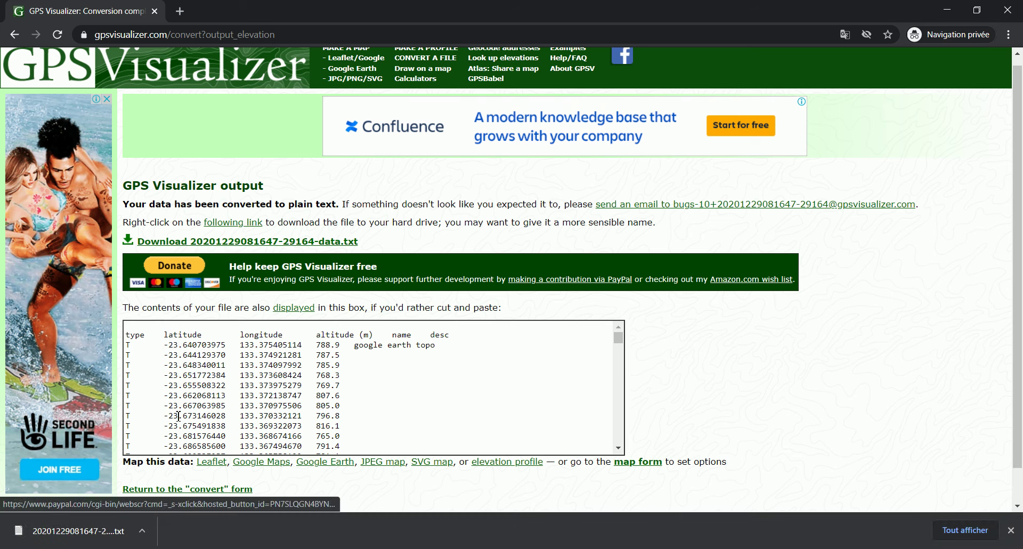
{"action": "left_click", "coordinate": [79, 538]}
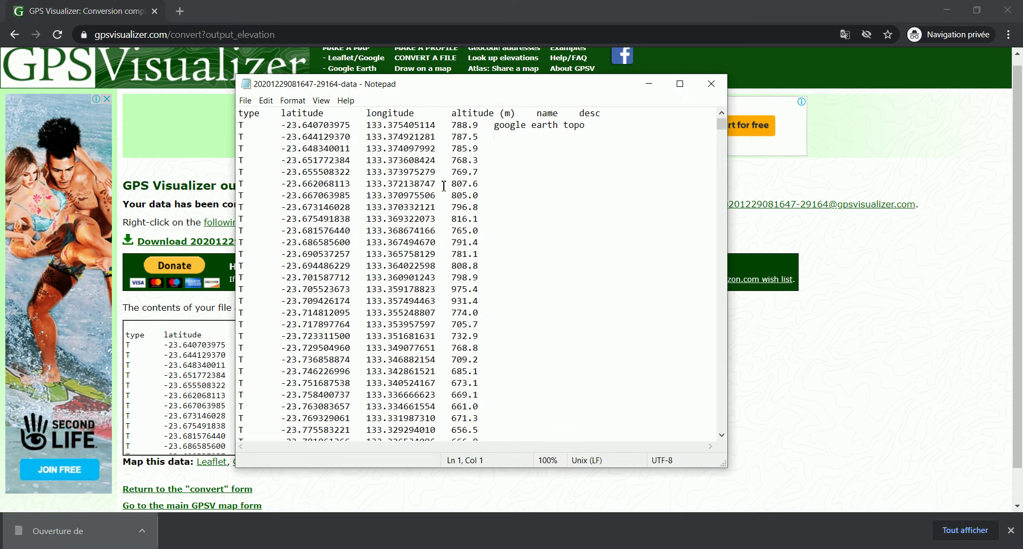
{"action": "scroll", "coordinate": [443, 186], "scroll_direction": "down", "scroll_amount": 20}
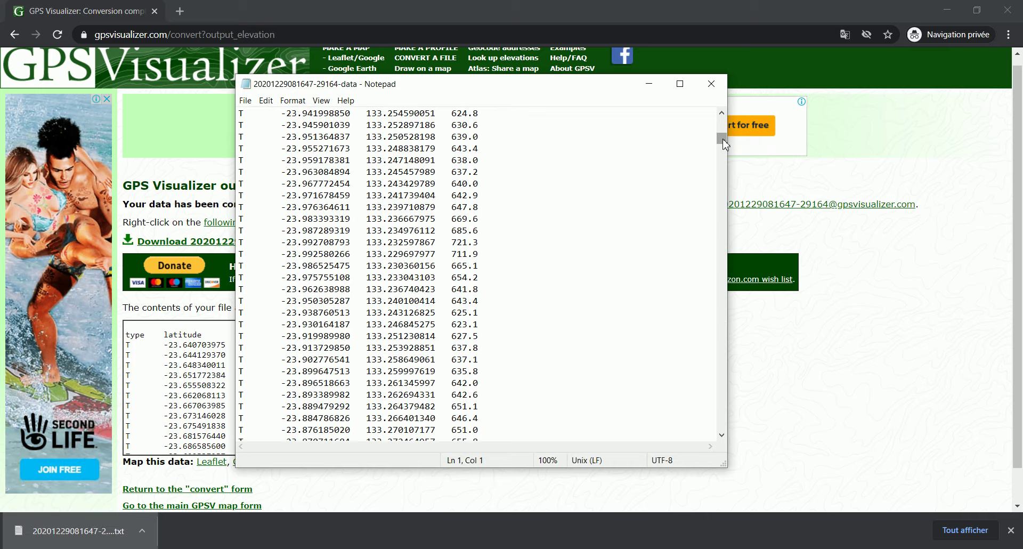
{"action": "left_click_drag", "start_coordinate": [722, 140], "coordinate": [721, 254]}
{"action": "left_click_drag", "start_coordinate": [452, 253], "coordinate": [472, 230]}
{"action": "left_click", "coordinate": [472, 254]}
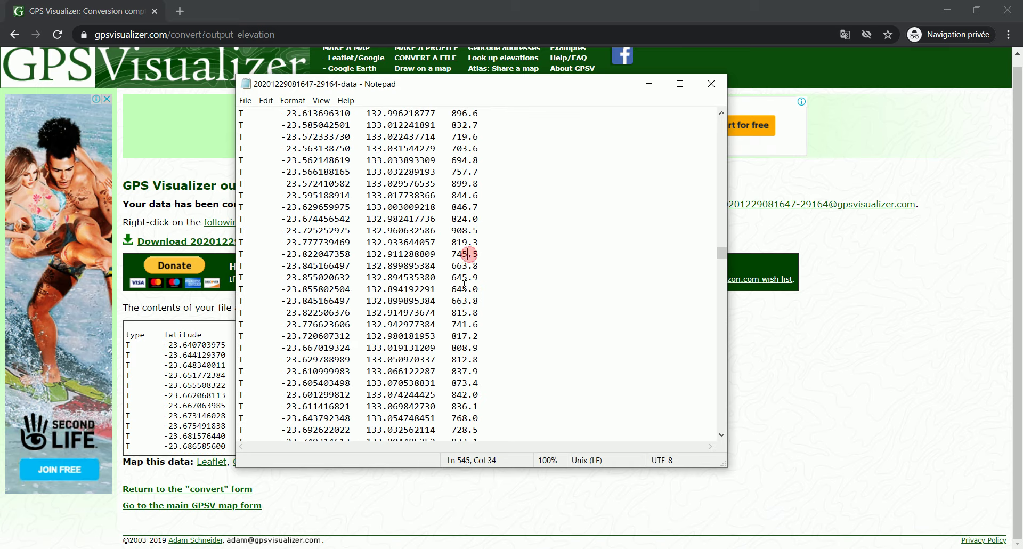
{"action": "left_click", "coordinate": [710, 84]}
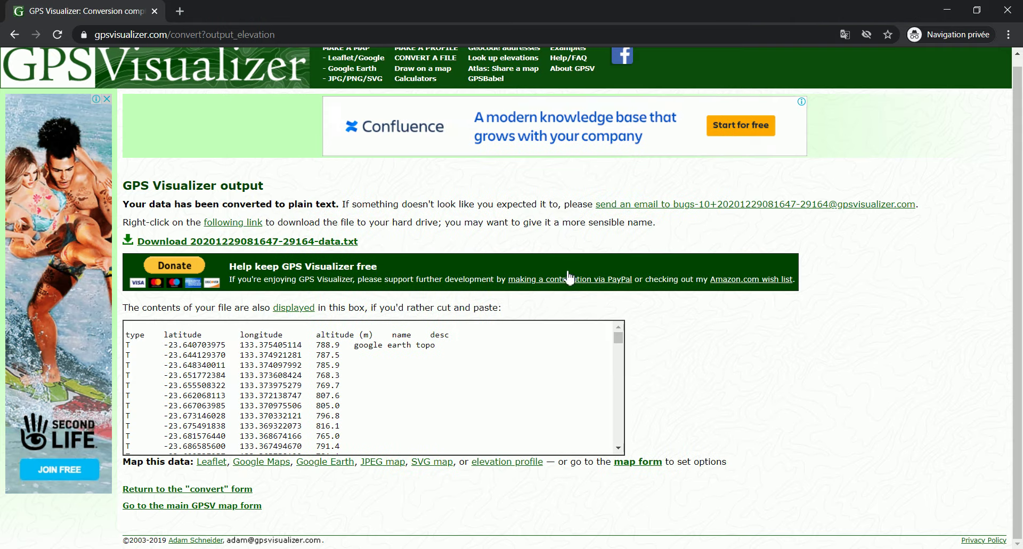
{"action": "left_click", "coordinate": [521, 546]}
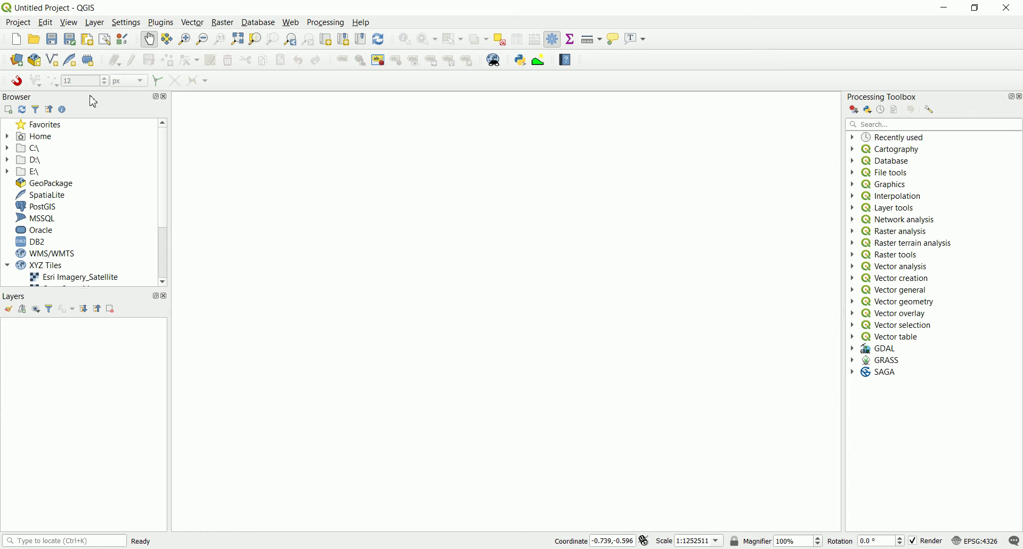
{"action": "left_click", "coordinate": [97, 23]}
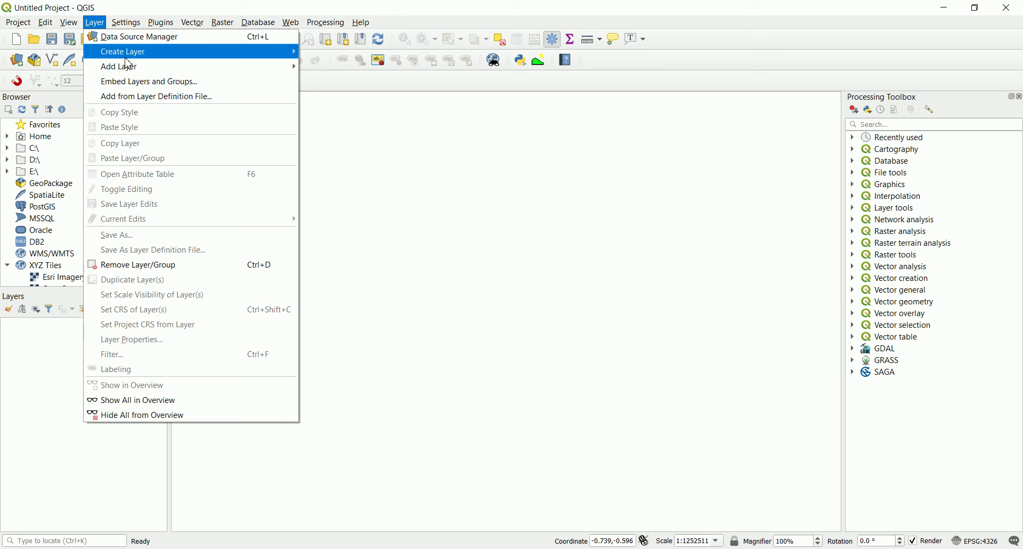
{"action": "mouse_move", "coordinate": [131, 53]}
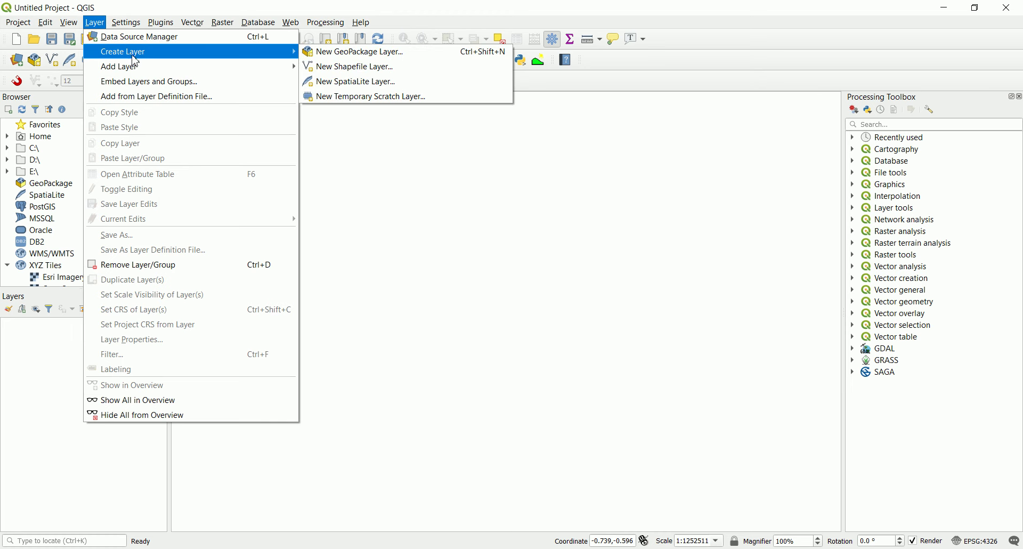
{"action": "mouse_move", "coordinate": [137, 72]}
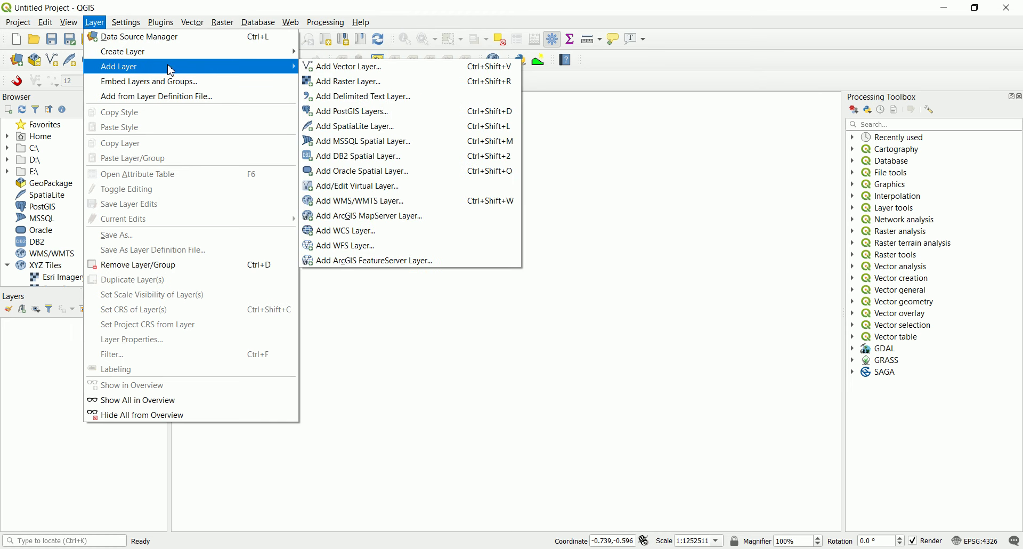
{"action": "left_click", "coordinate": [358, 100]}
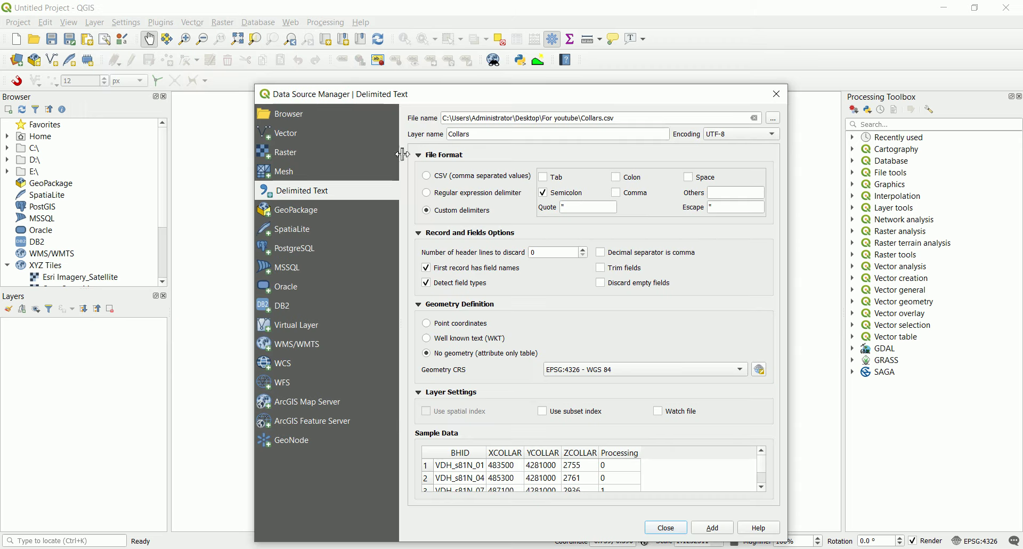
{"action": "left_click", "coordinate": [772, 118]}
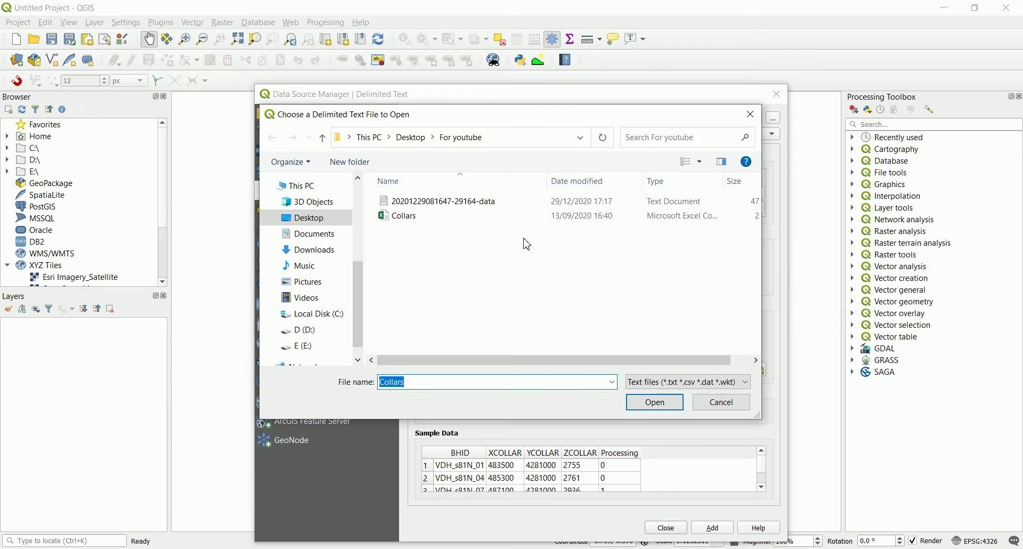
{"action": "left_click", "coordinate": [461, 205]}
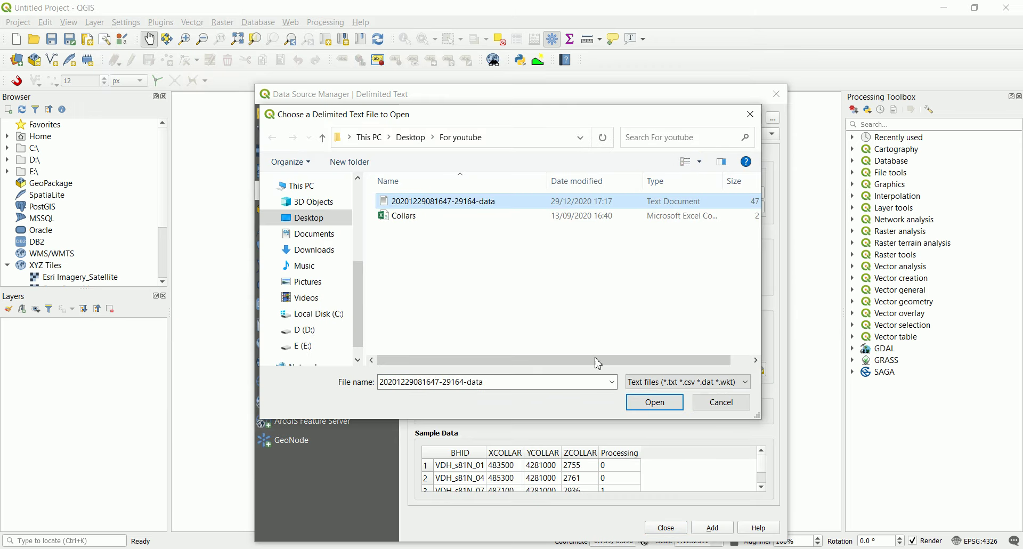
{"action": "left_click", "coordinate": [655, 402]}
- Use Tab as the delimiter, set latitude as X and longitude as Y, and add the layer
{"action": "left_click_drag", "start_coordinate": [454, 104], "coordinate": [371, 41]}
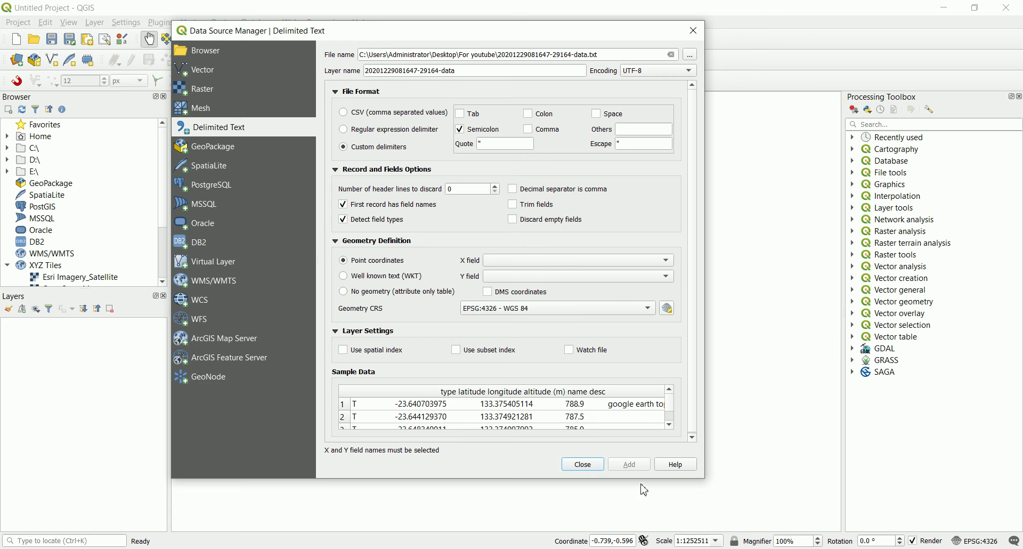
{"action": "left_click_drag", "start_coordinate": [643, 480], "coordinate": [646, 541]}
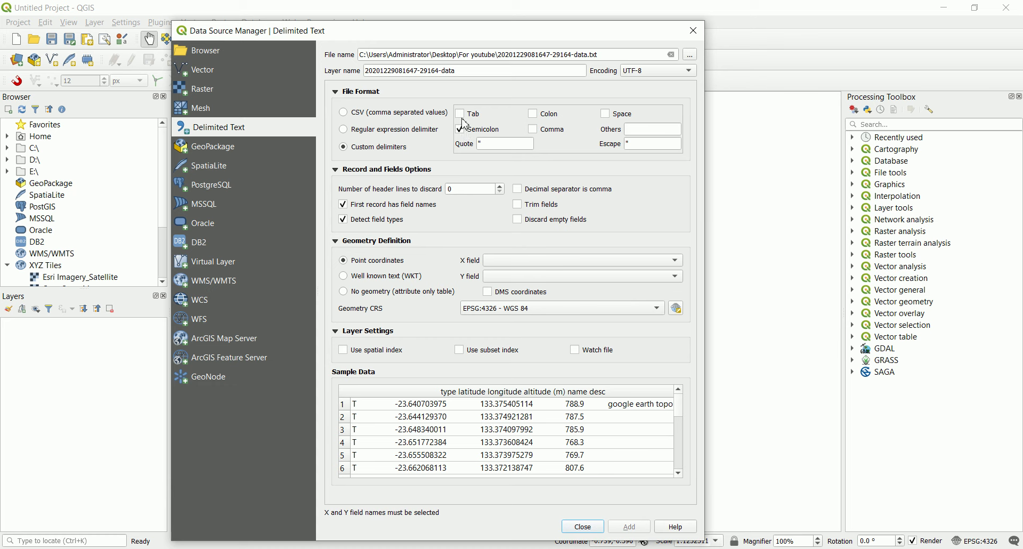
{"action": "left_click", "coordinate": [461, 114]}
{"action": "left_click", "coordinate": [460, 129]}
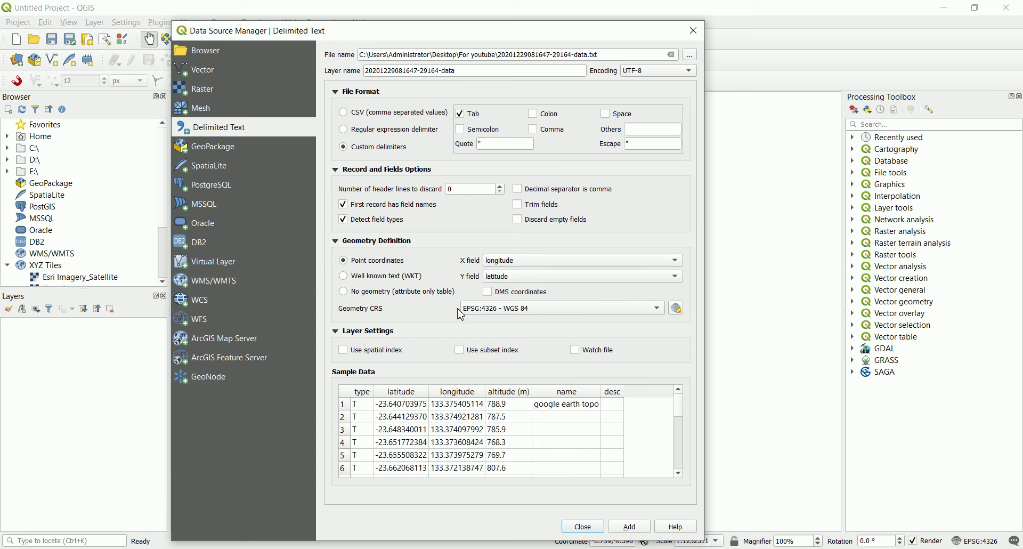
{"action": "left_click", "coordinate": [522, 261]}
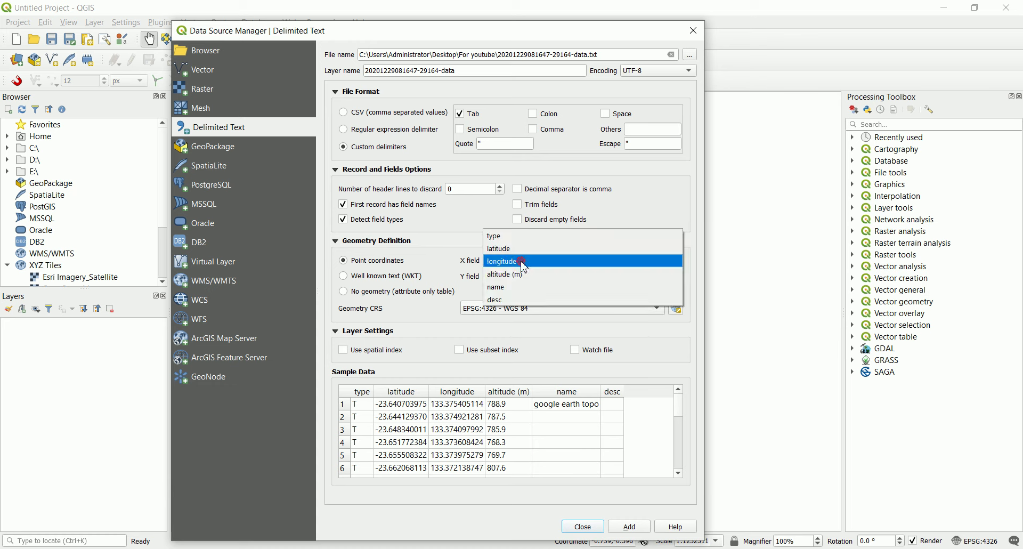
{"action": "left_click", "coordinate": [521, 249]}
{"action": "left_click", "coordinate": [503, 277]}
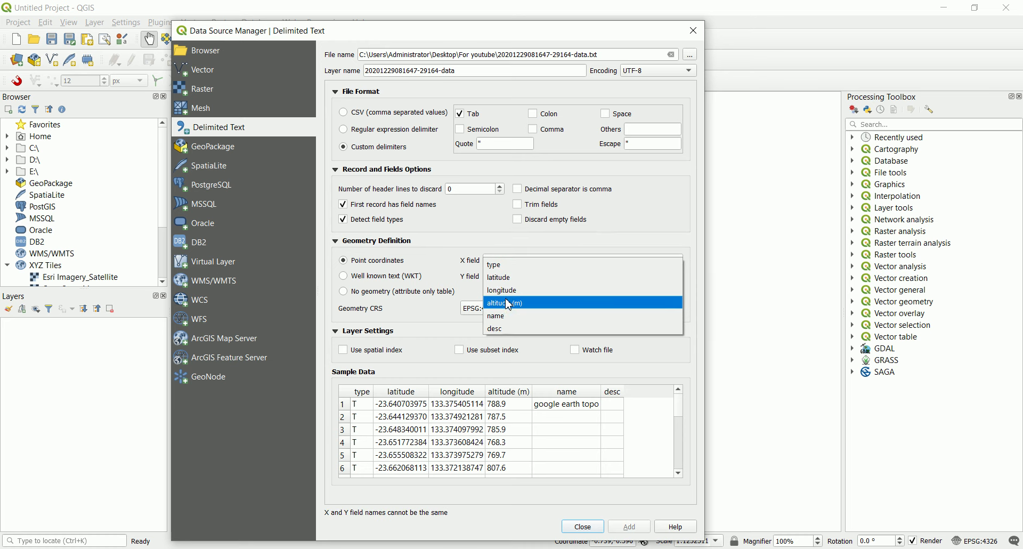
{"action": "left_click", "coordinate": [506, 290]}
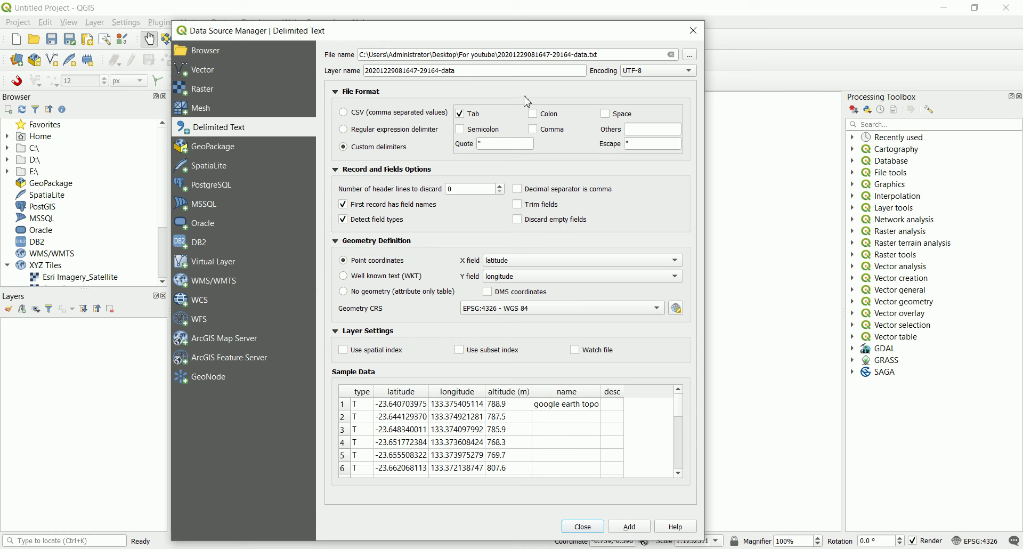
{"action": "left_click", "coordinate": [630, 527]}
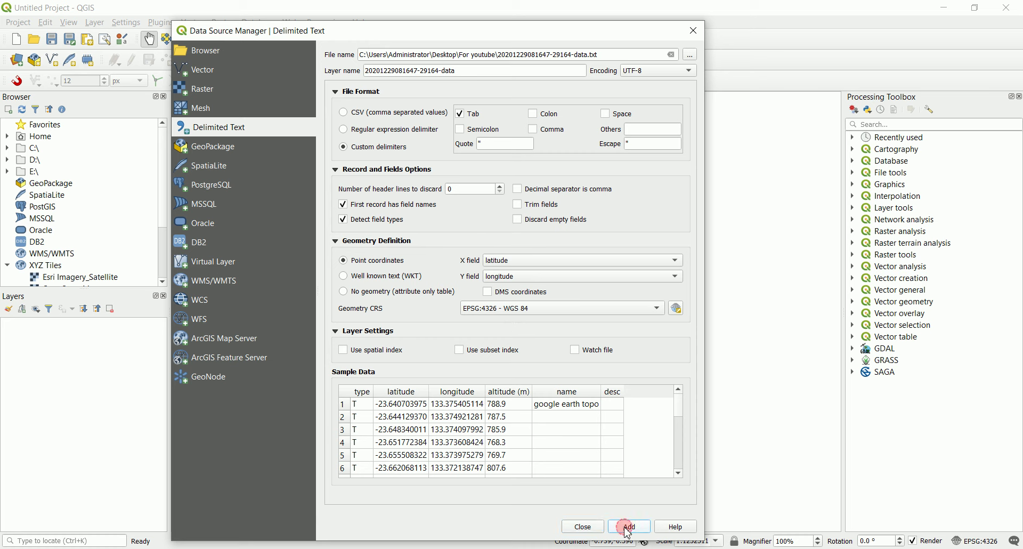
- Close the import window and remove the wrongly plotted points layer
{"action": "left_click", "coordinate": [583, 528]}
{"action": "scroll", "coordinate": [511, 344], "scroll_direction": "down", "scroll_amount": 2}
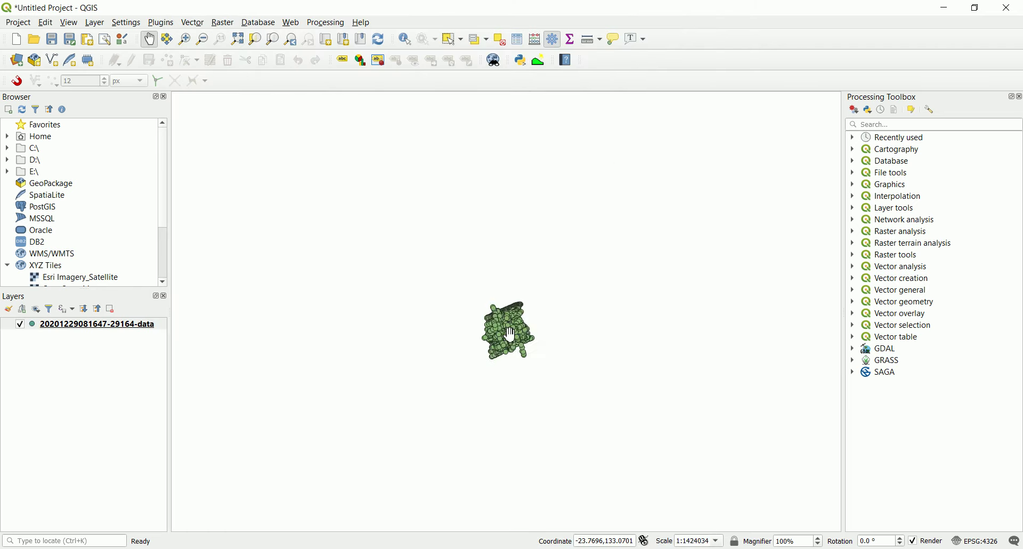
{"action": "scroll", "coordinate": [510, 334], "scroll_direction": "up", "scroll_amount": 3}
{"action": "scroll", "coordinate": [511, 335], "scroll_direction": "down", "scroll_amount": 1}
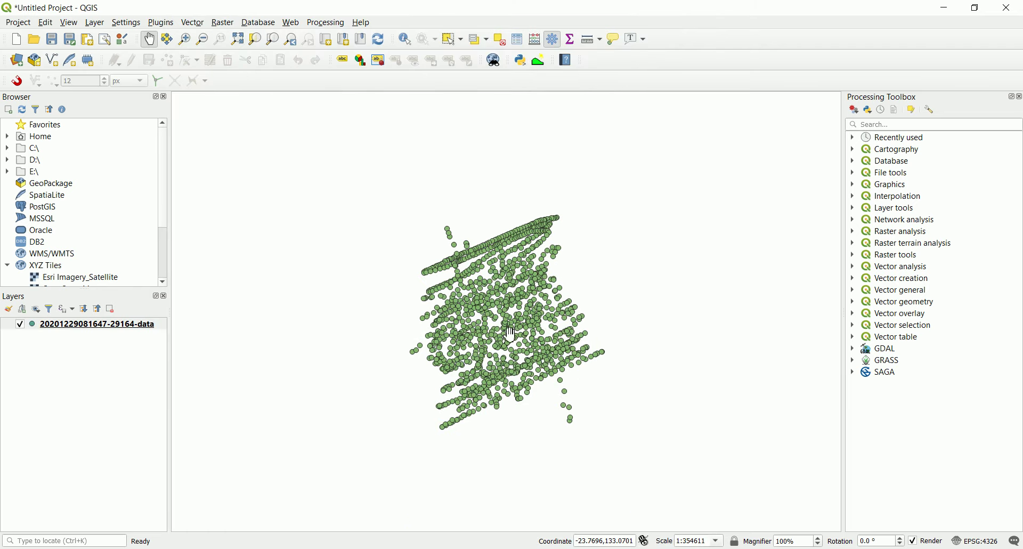
{"action": "left_click", "coordinate": [95, 327]}
{"action": "right_click", "coordinate": [94, 328]}
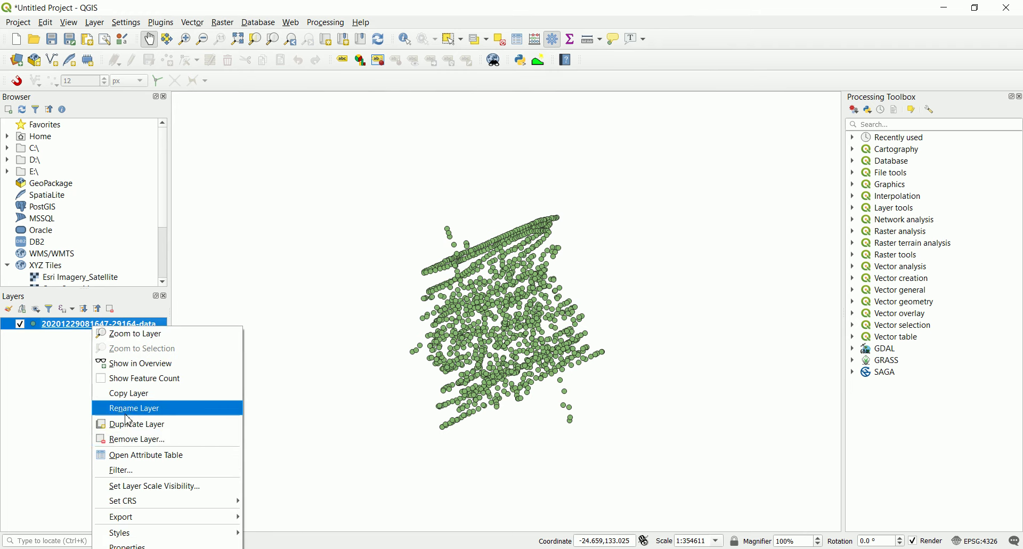
{"action": "left_click", "coordinate": [132, 441]}
{"action": "left_click", "coordinate": [516, 298]}
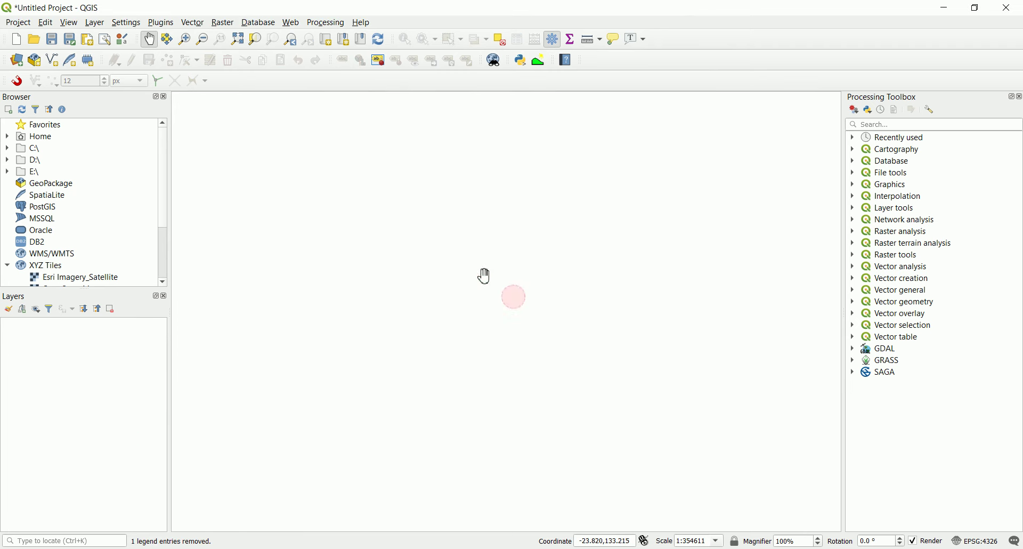
- Re-import the elevation data file with longitude as X and latitude as Y
{"action": "left_click", "coordinate": [94, 23]}
{"action": "mouse_move", "coordinate": [120, 73]}
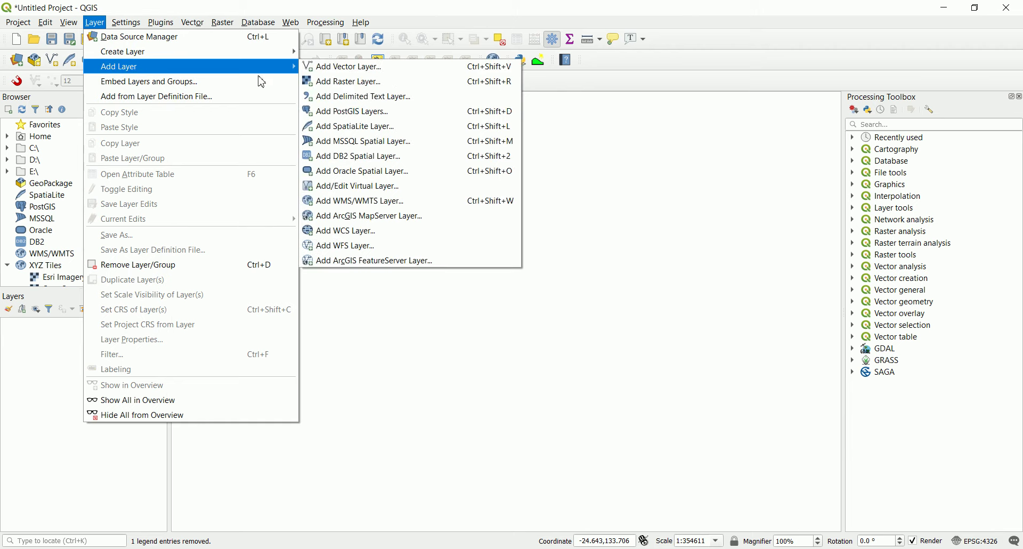
{"action": "left_click", "coordinate": [341, 97]}
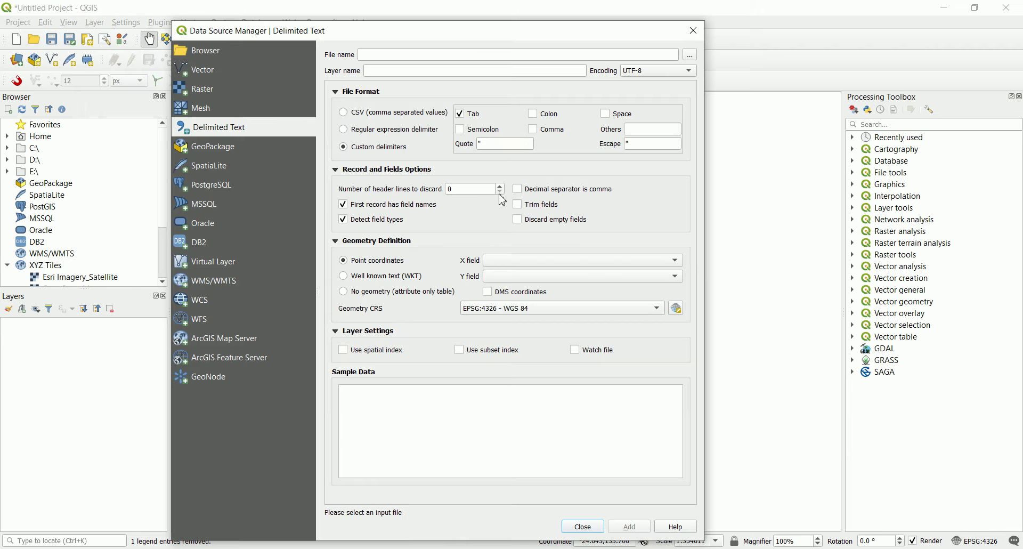
{"action": "left_click", "coordinate": [690, 56]}
{"action": "double_click", "coordinate": [400, 137]}
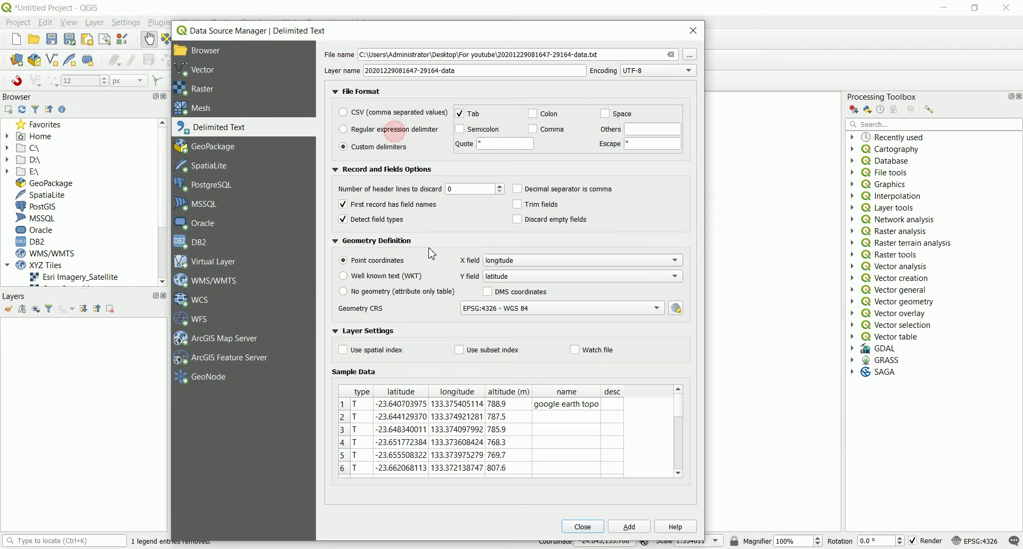
{"action": "left_click", "coordinate": [508, 262]}
{"action": "left_click", "coordinate": [508, 262]}
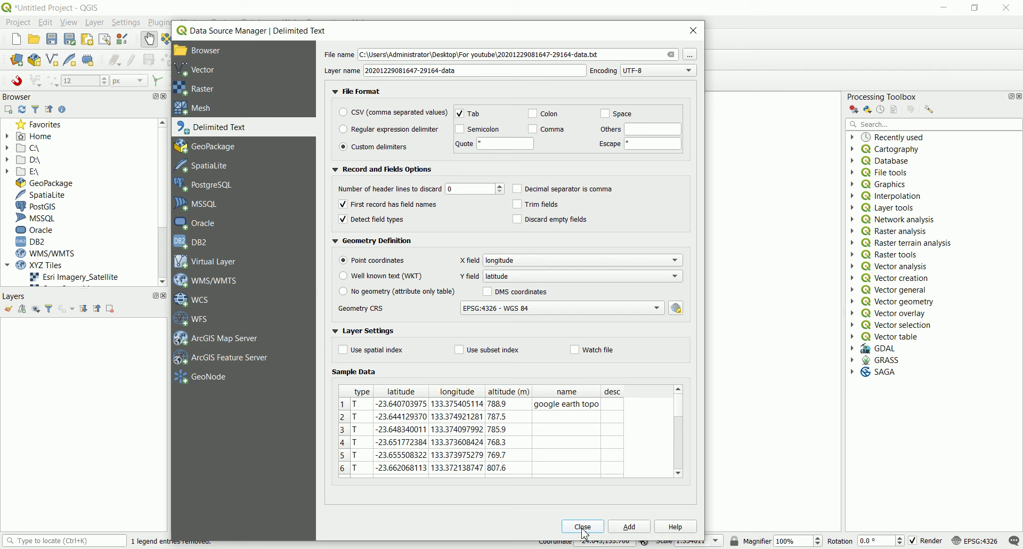
{"action": "left_click", "coordinate": [629, 527]}
- Add Esri Imagery_Satellite from XYZ Tiles and place it beneath the elevation points layer
{"action": "left_click", "coordinate": [582, 527]}
{"action": "scroll", "coordinate": [452, 331], "scroll_direction": "down", "scroll_amount": 2}
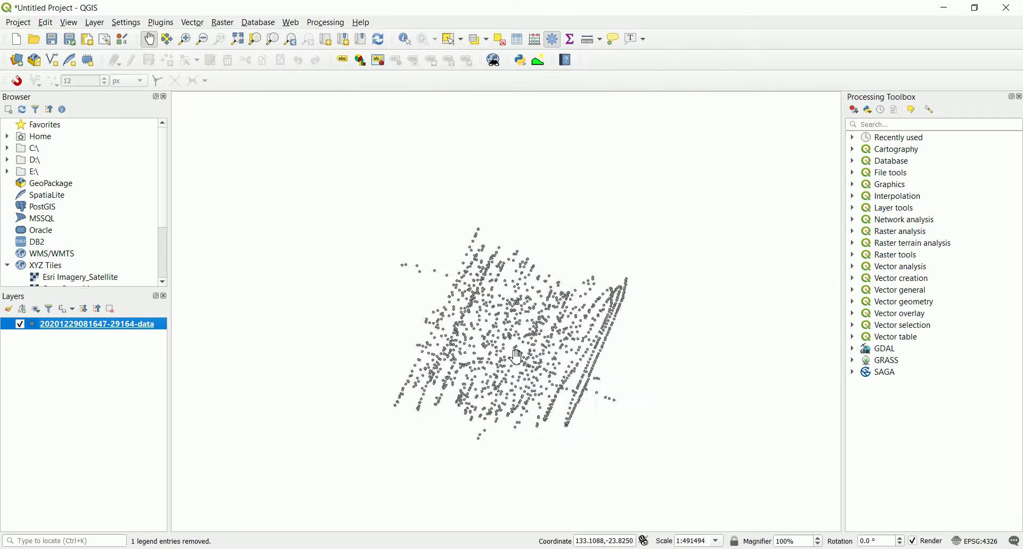
{"action": "scroll", "coordinate": [479, 319], "scroll_direction": "up", "scroll_amount": 1}
{"action": "scroll", "coordinate": [66, 246], "scroll_direction": "down", "scroll_amount": 1}
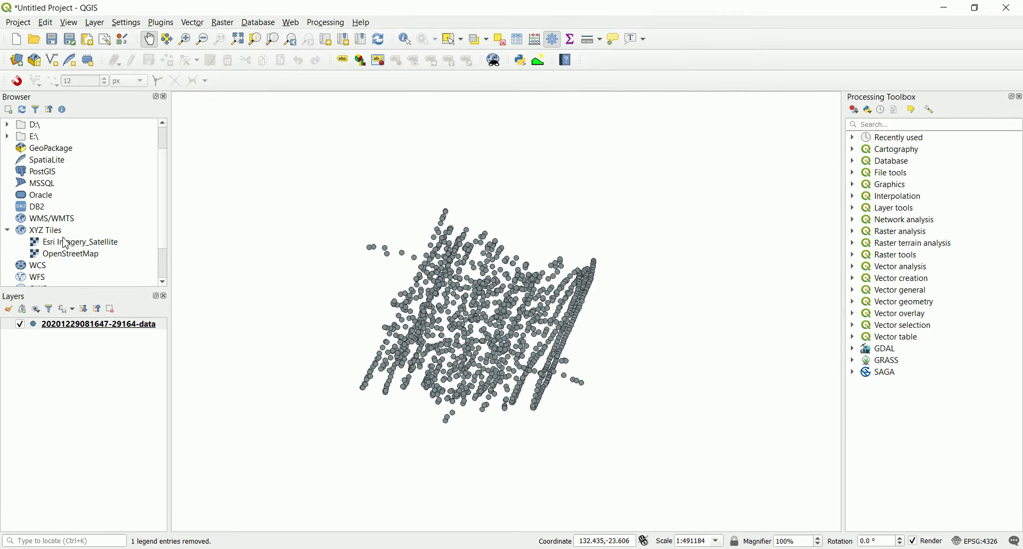
{"action": "left_click_drag", "start_coordinate": [69, 243], "coordinate": [70, 341]}
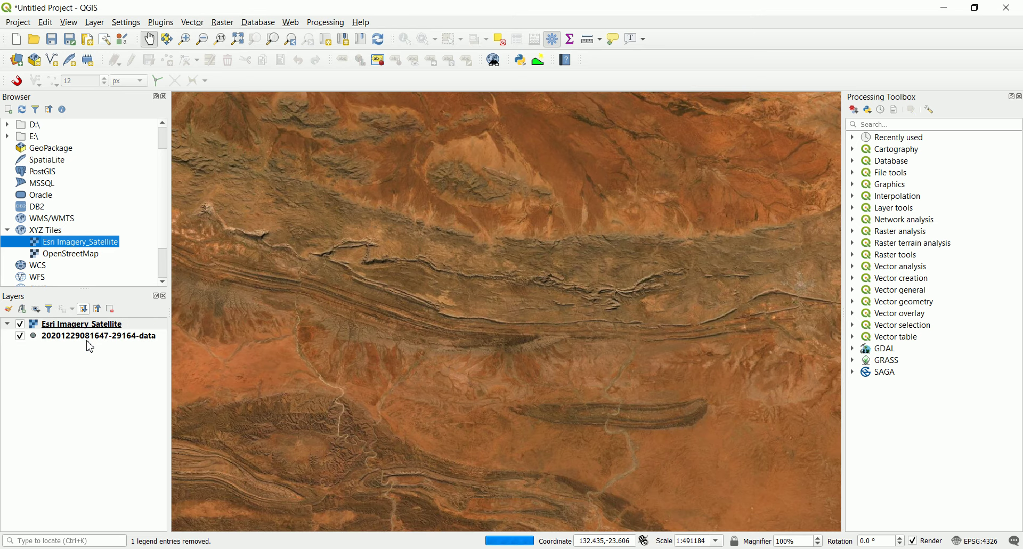
{"action": "left_click_drag", "start_coordinate": [89, 329], "coordinate": [37, 342]}
{"action": "scroll", "coordinate": [430, 321], "scroll_direction": "up", "scroll_amount": 1}
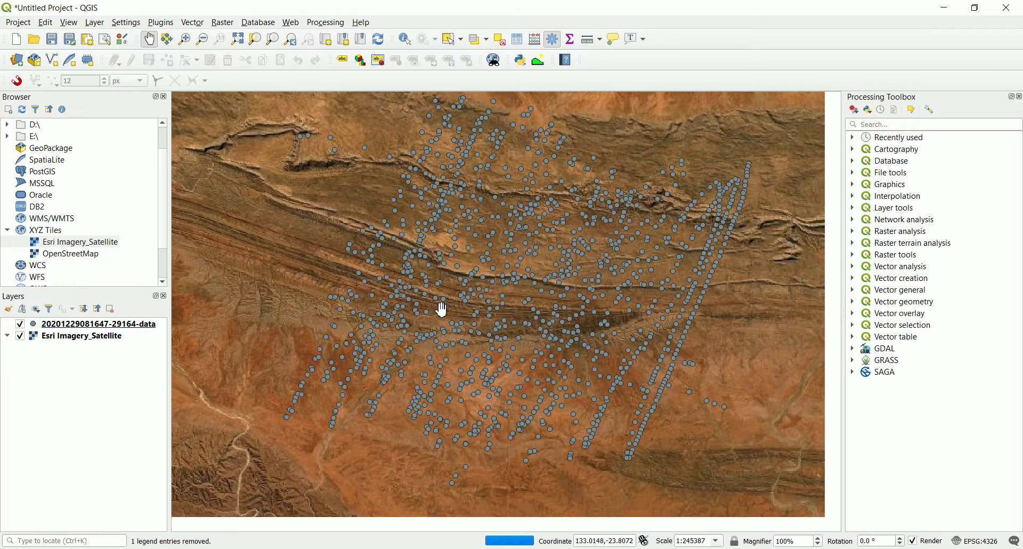
{"action": "right_click", "coordinate": [90, 323]}
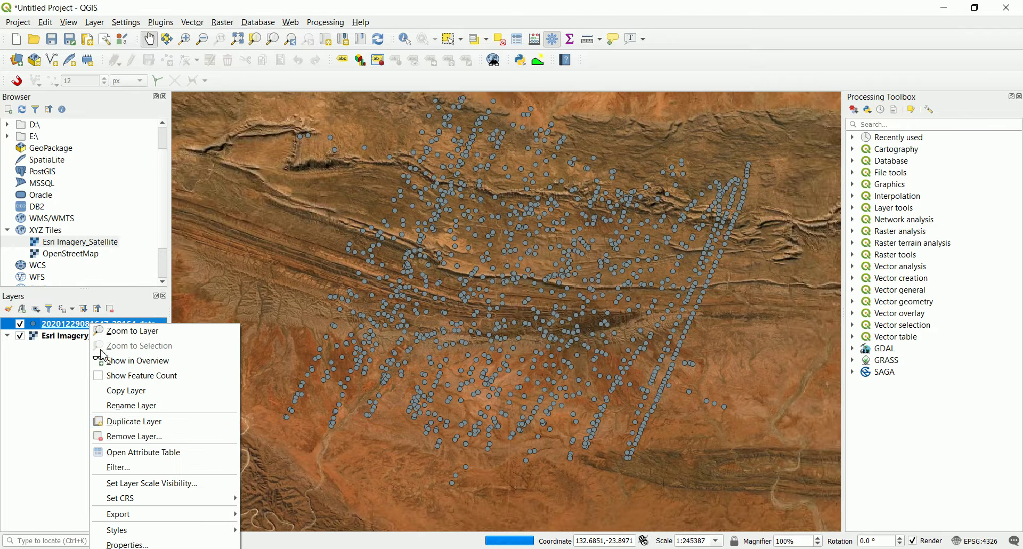
{"action": "left_click", "coordinate": [139, 453]}
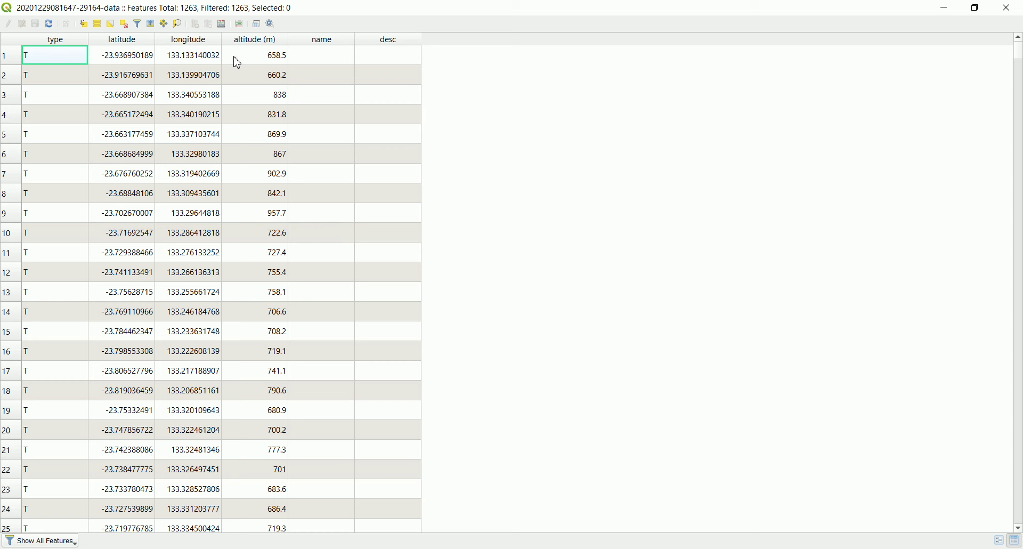
{"action": "left_click", "coordinate": [1006, 7]}
{"action": "left_click", "coordinate": [1006, 7]}
{"action": "left_click", "coordinate": [572, 297]}
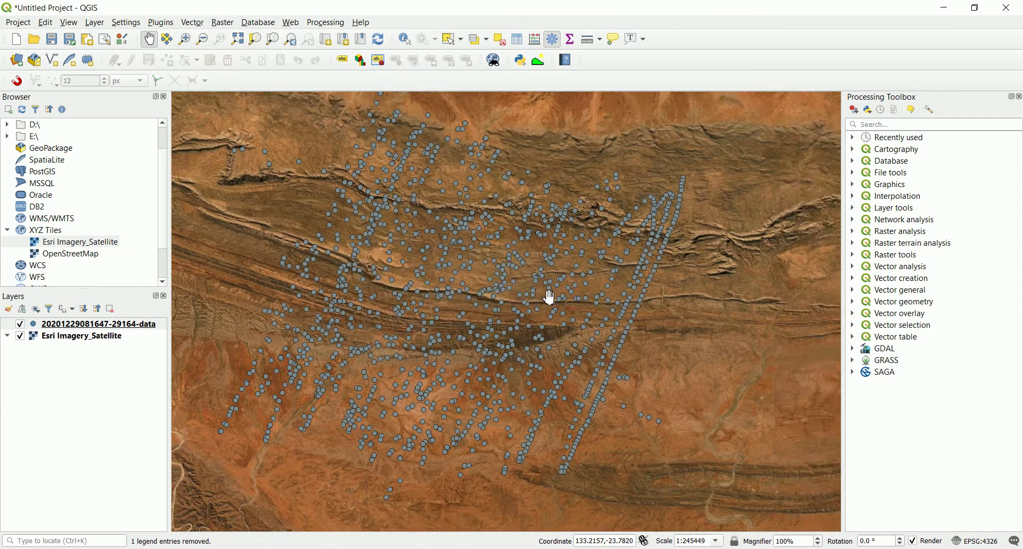
{"action": "scroll", "coordinate": [543, 294], "scroll_direction": "down", "scroll_amount": 1}
{"action": "scroll", "coordinate": [519, 290], "scroll_direction": "up", "scroll_amount": 1}
{"action": "scroll", "coordinate": [534, 313], "scroll_direction": "down", "scroll_amount": 1}
{"action": "scroll", "coordinate": [534, 313], "scroll_direction": "up", "scroll_amount": 1}
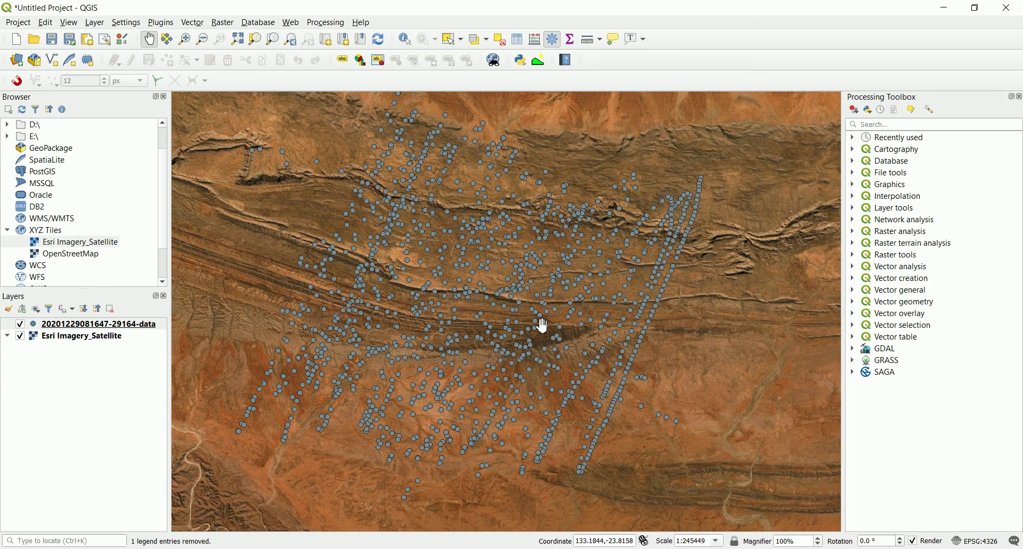
{"action": "scroll", "coordinate": [450, 308], "scroll_direction": "up", "scroll_amount": 1}
{"action": "scroll", "coordinate": [442, 296], "scroll_direction": "down", "scroll_amount": 1}
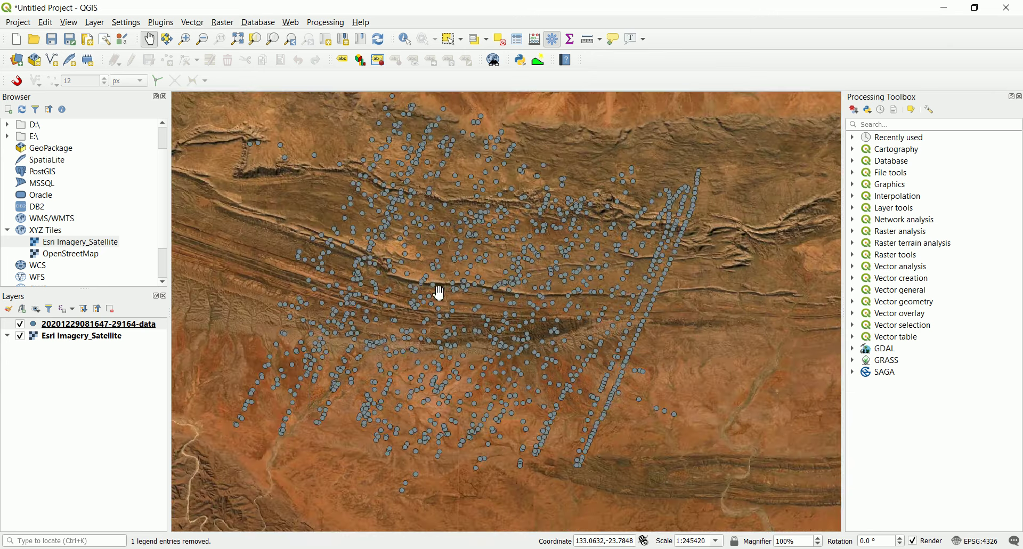
{"action": "left_click_drag", "start_coordinate": [473, 239], "coordinate": [502, 246]}
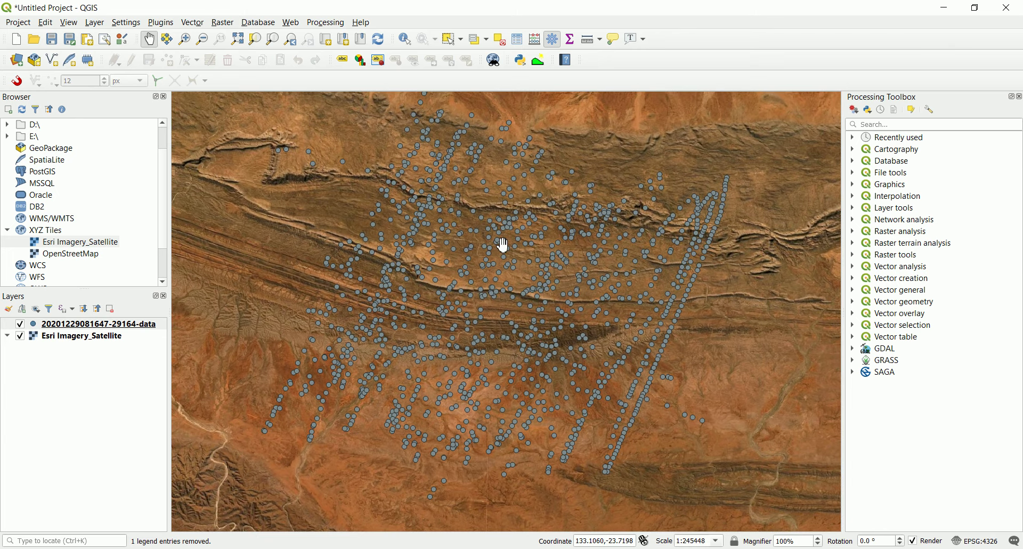